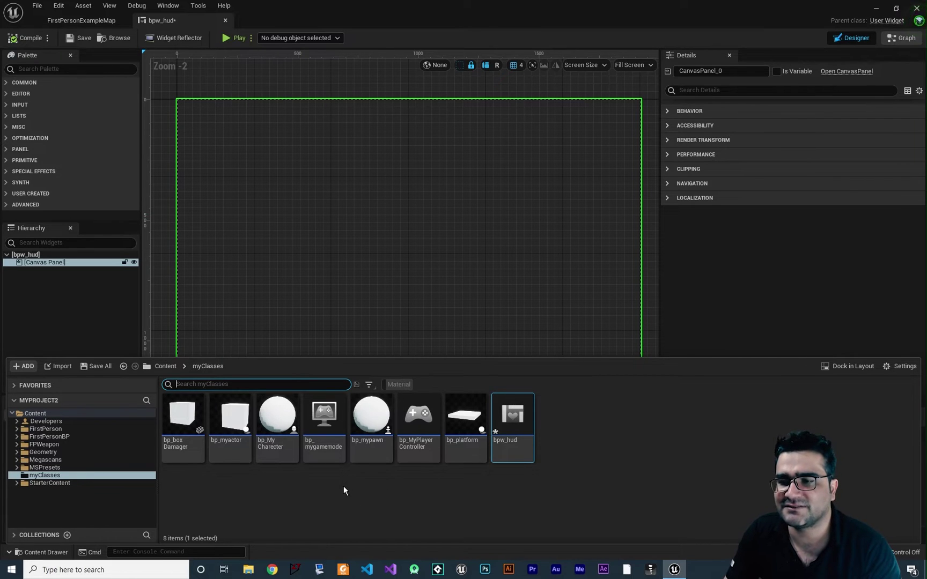
Step: Dismiss the Content Drawer so the Animations and Timeline panels show below the canvas
click(323, 262)
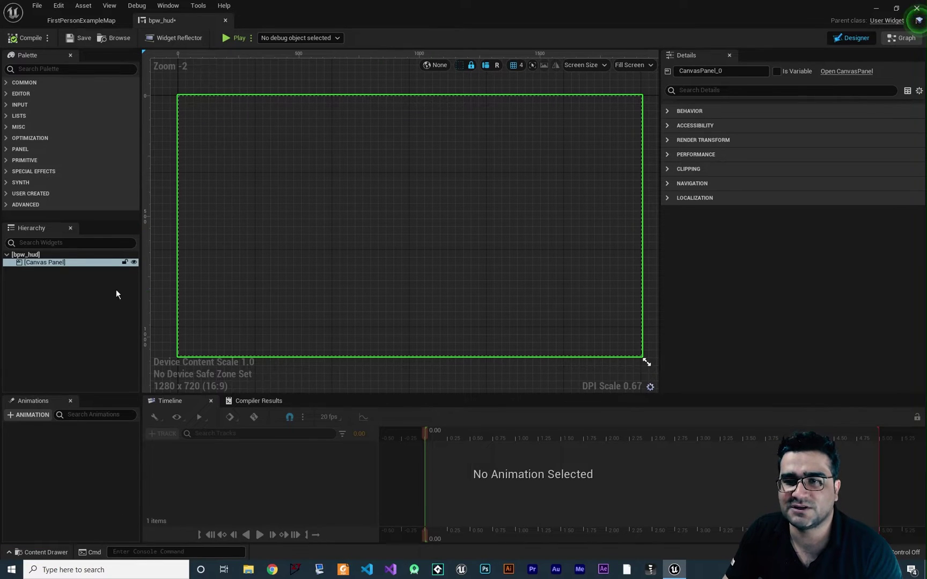
Step: Drag a Button from the COMMON palette onto the Canvas Panel near its top-left
click(48, 263)
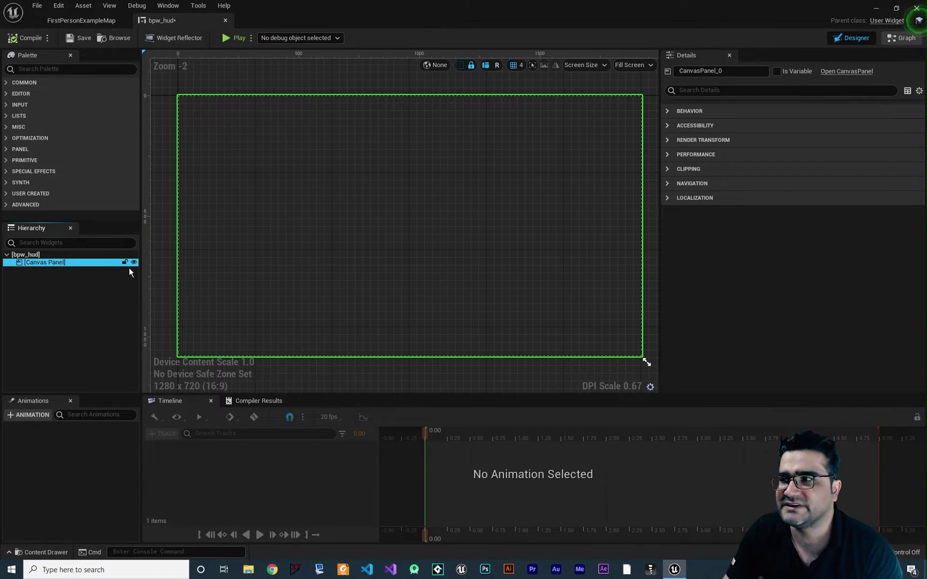
click(6, 83)
drag(39, 102, 259, 146)
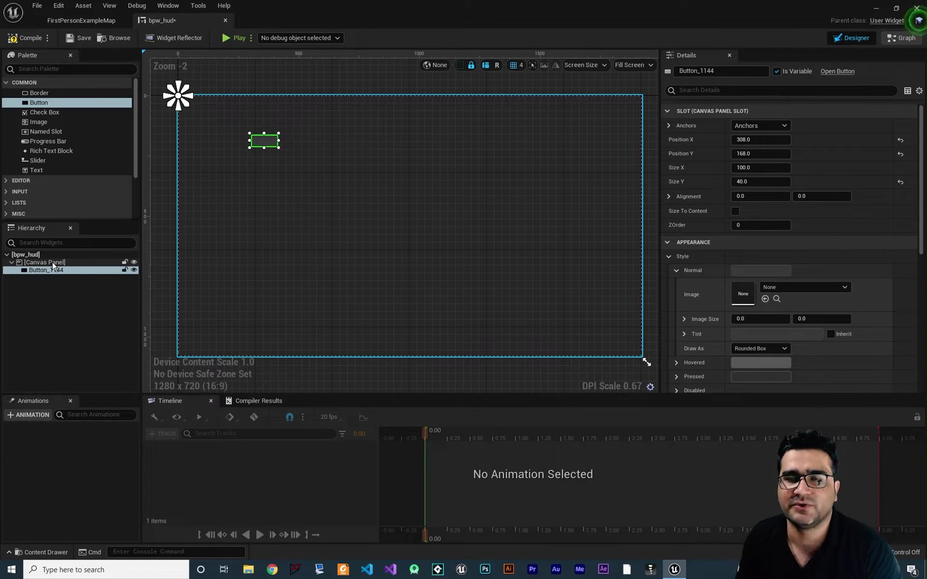
Step: Delete the placed button and the root Canvas Panel
click(300, 131)
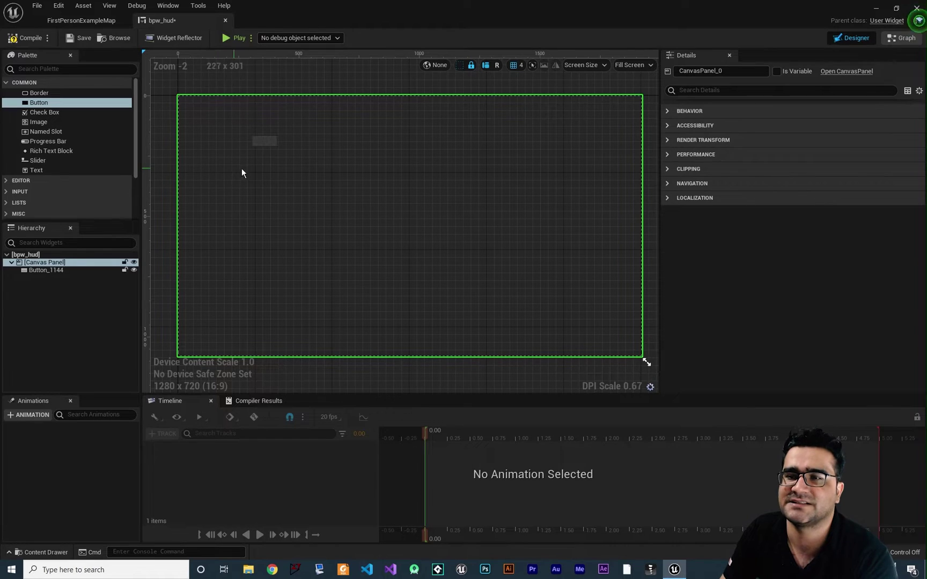
click(265, 143)
key(Delete)
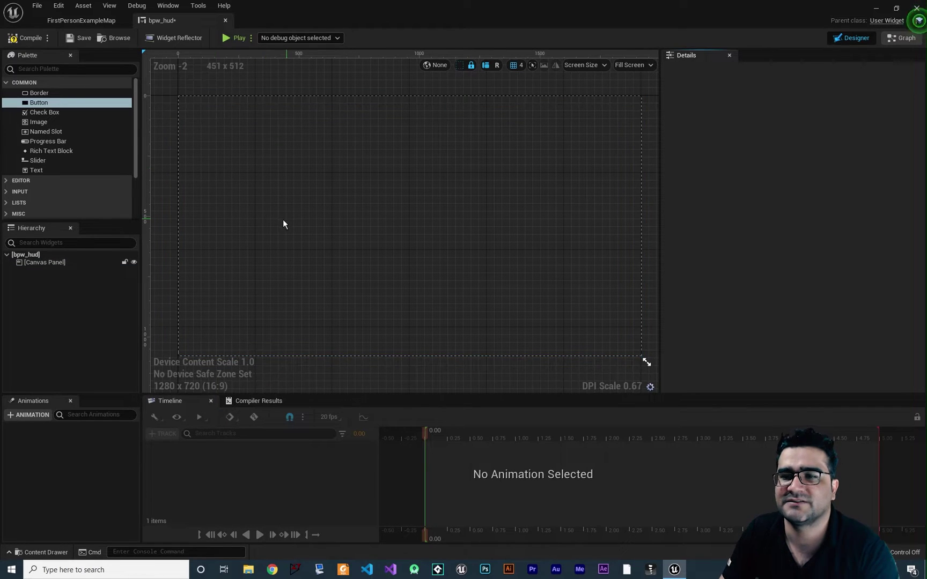
click(53, 262)
key(Delete)
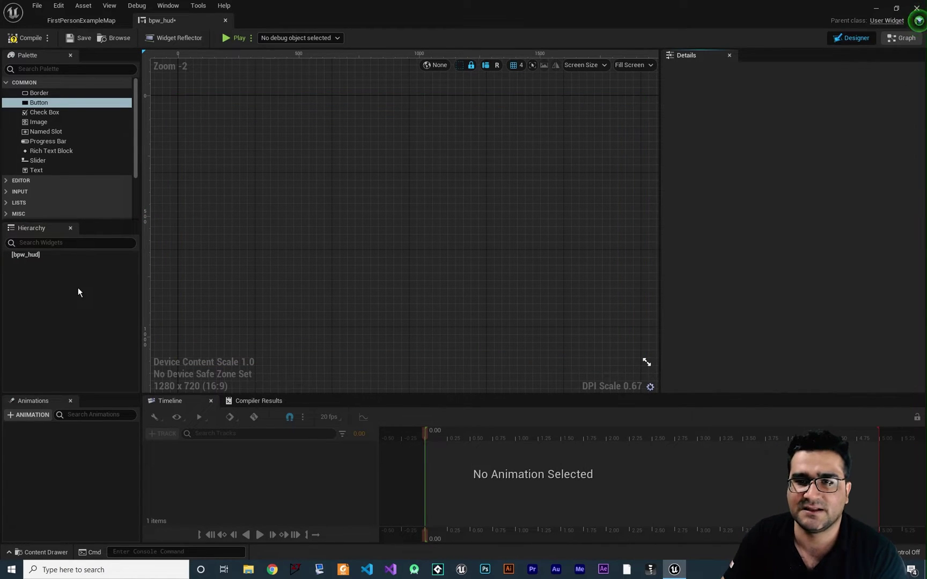
Step: Add a new Canvas Panel under bpw_hud from PANEL and drop a Horizontal Box on it
scroll(56, 172, down, 3)
click(6, 160)
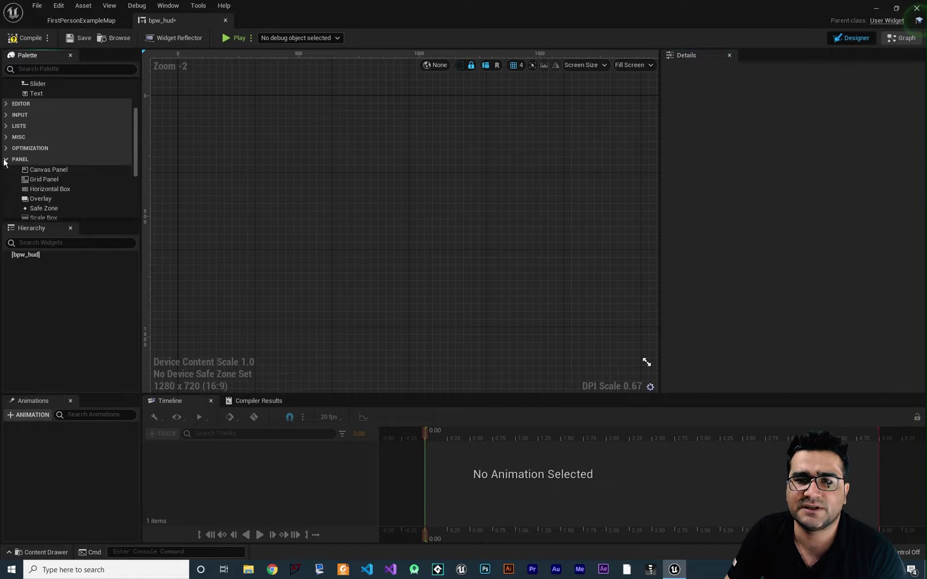
drag(45, 170, 51, 256)
click(44, 263)
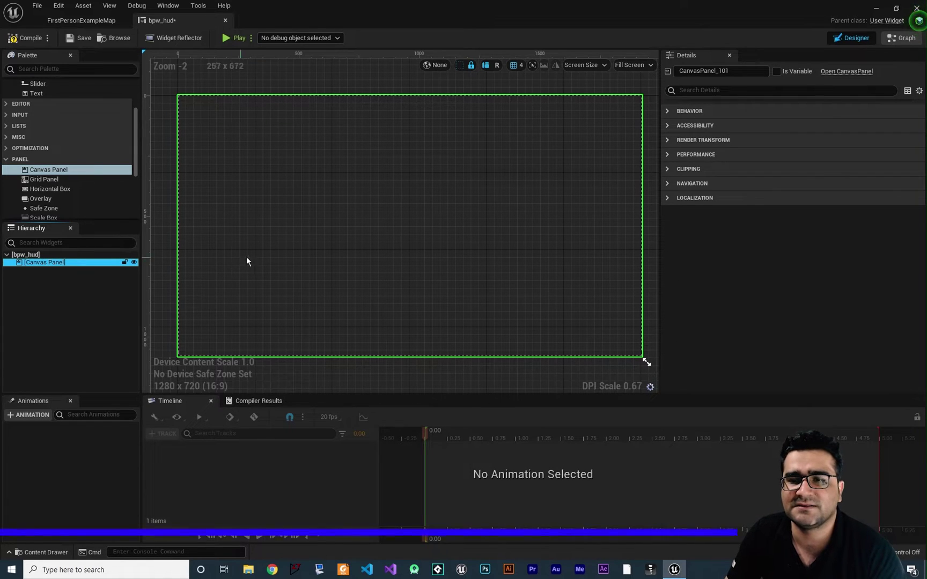
drag(48, 190, 428, 177)
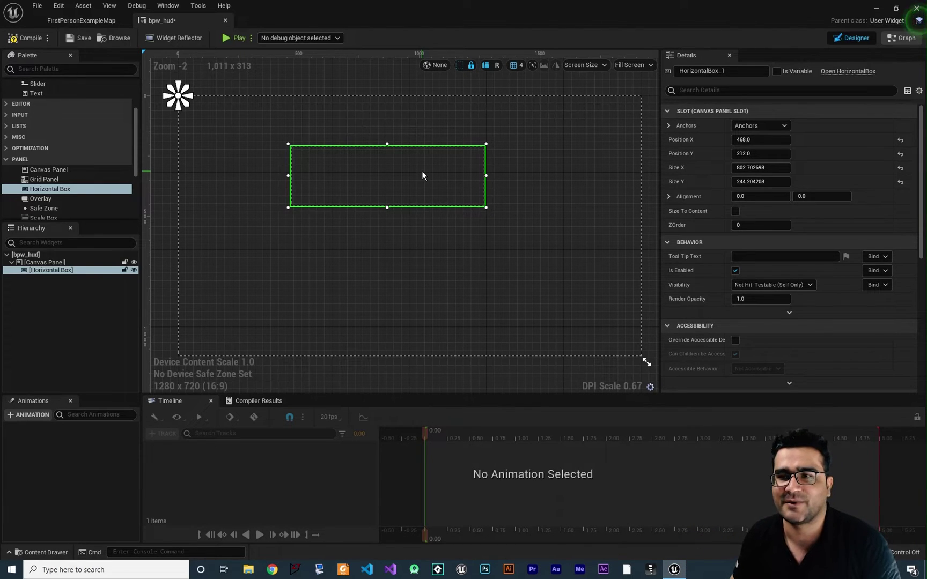
Step: Drag three Buttons into the Horizontal Box in the Hierarchy
scroll(120, 159, up, 3)
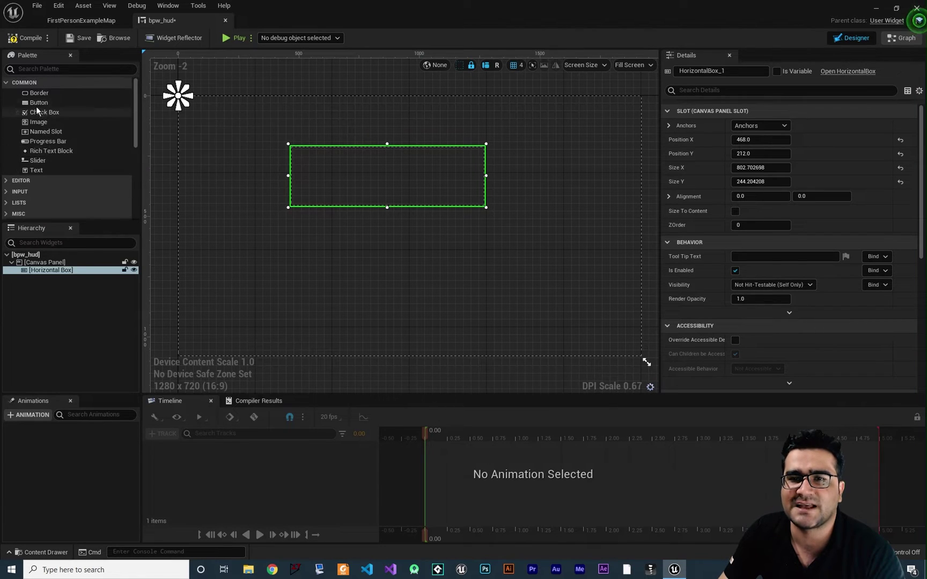
drag(35, 102, 57, 271)
drag(39, 102, 62, 271)
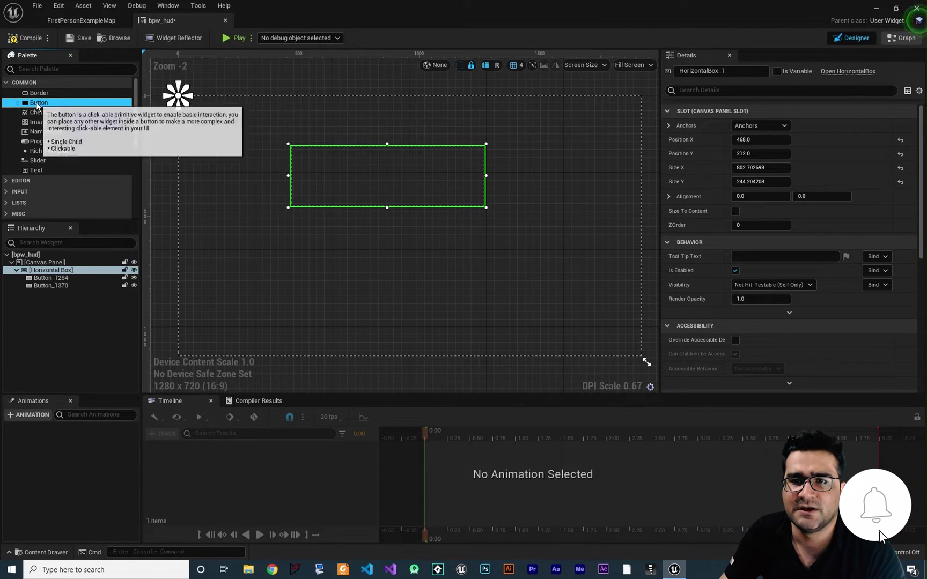
drag(39, 103, 51, 277)
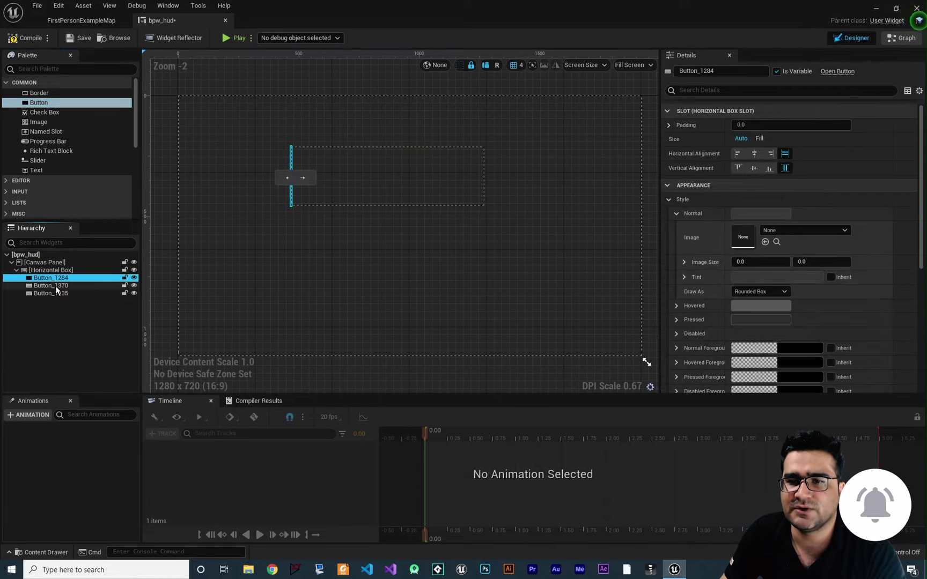
click(55, 279)
click(56, 285)
click(58, 294)
click(56, 278)
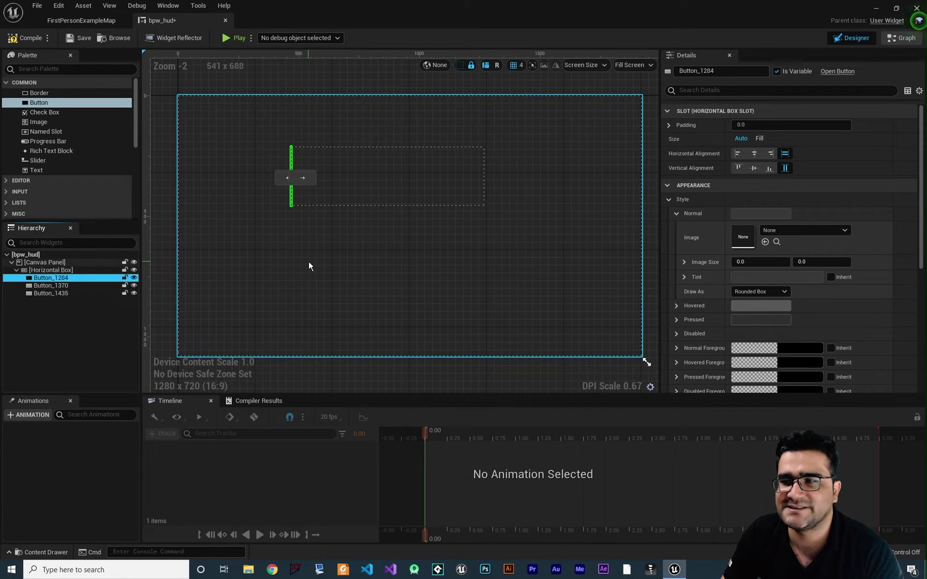
Step: Set the first button's Appearance > Style > Normal Image Size to 200 × 200
click(919, 91)
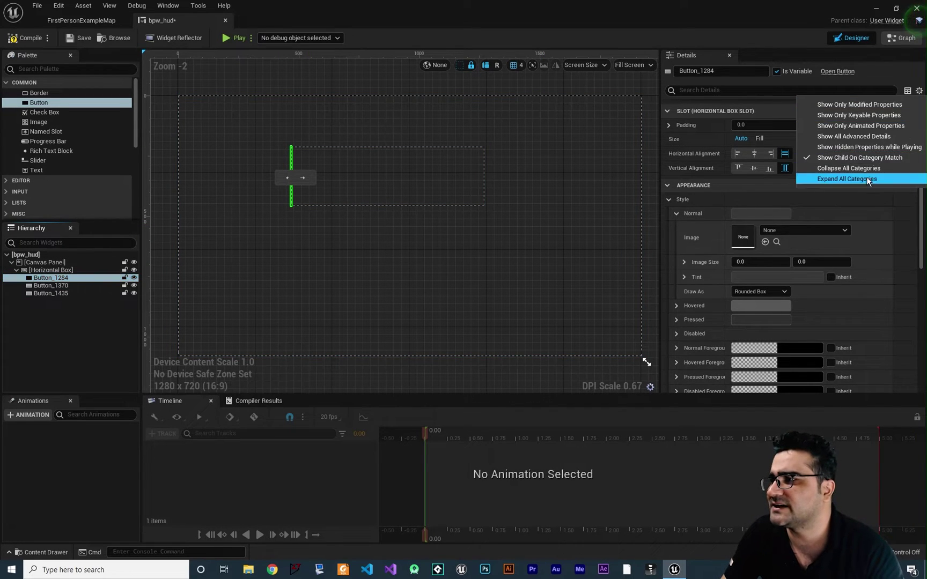
click(862, 176)
click(668, 125)
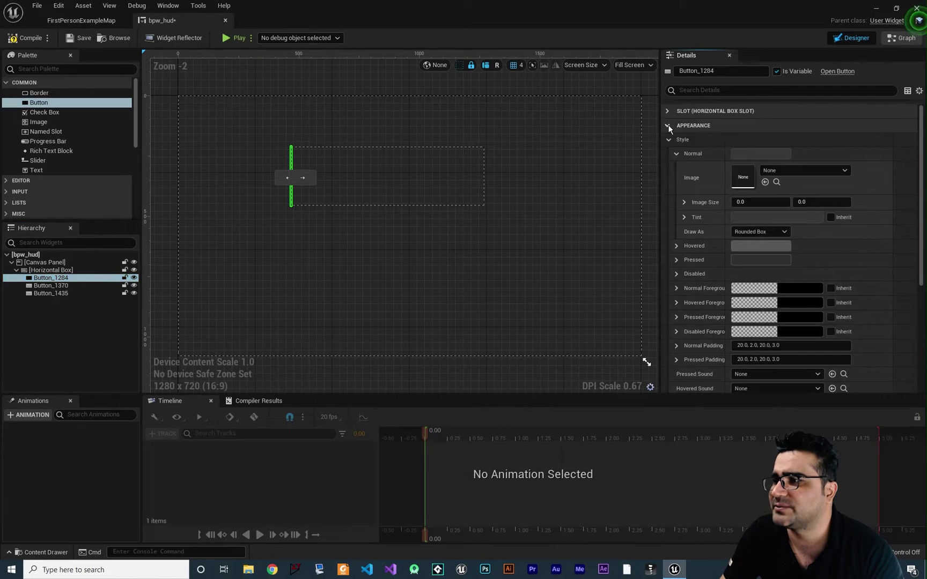
click(668, 139)
click(677, 153)
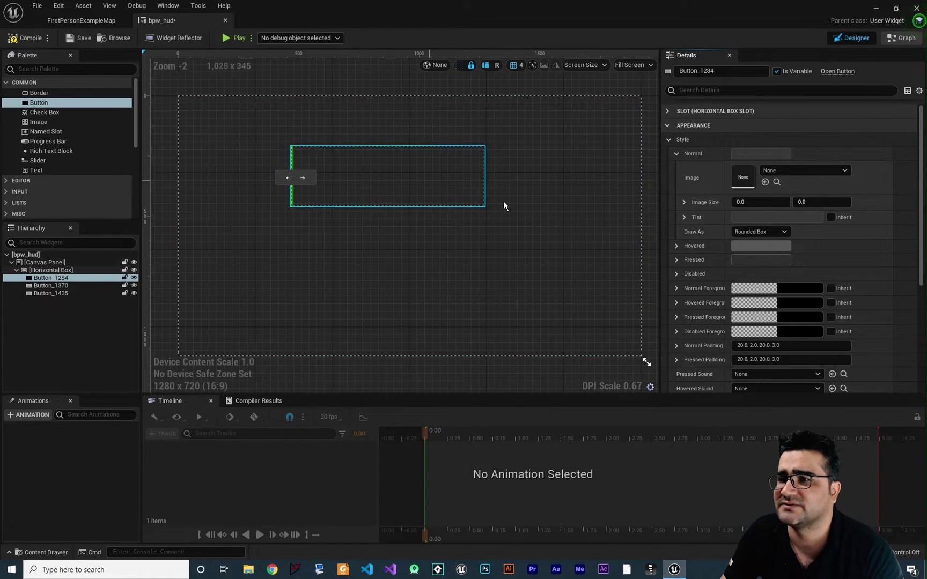
click(751, 202)
text(200)
key(Tab)
text(20.0)
Step: Give the second and third buttons a Normal image width of 200
click(51, 286)
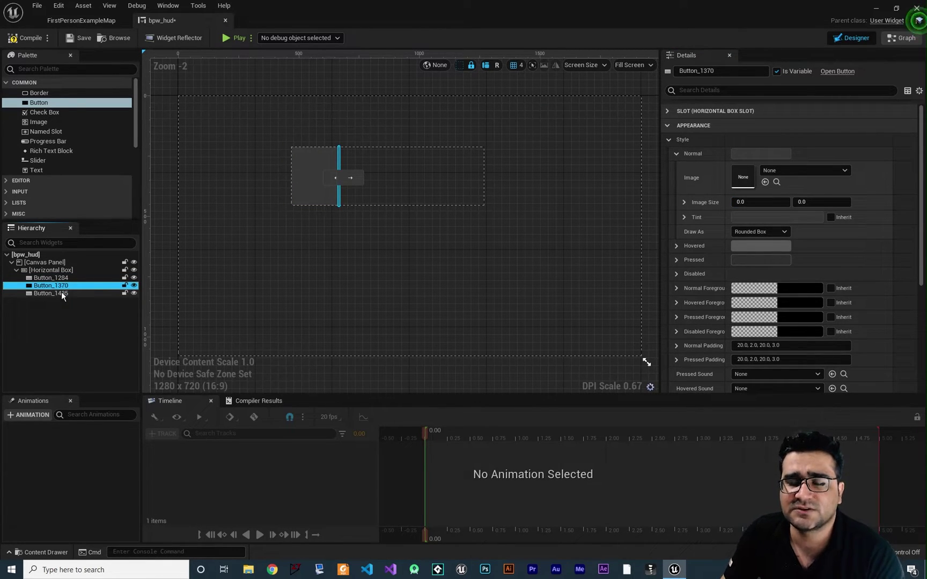
ctrl+click(61, 294)
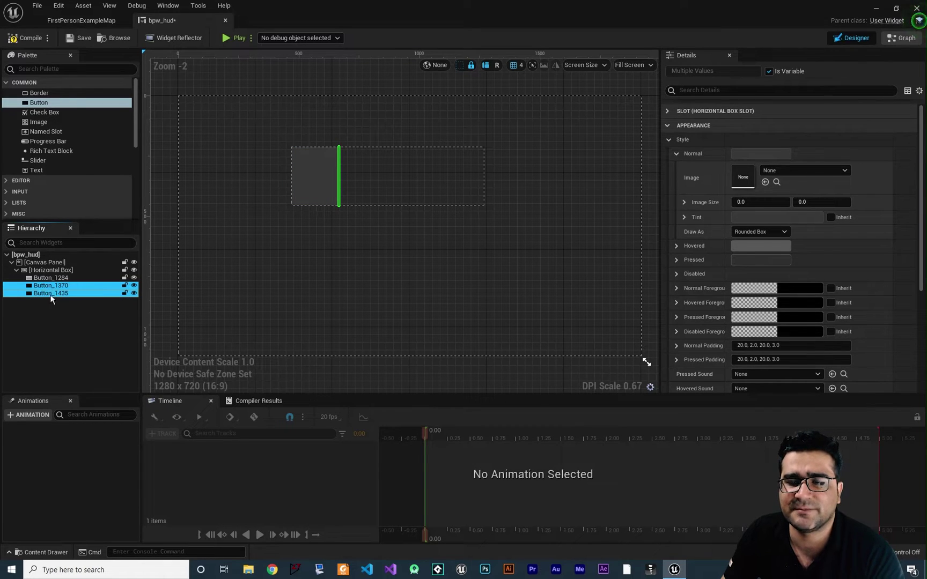
click(758, 203)
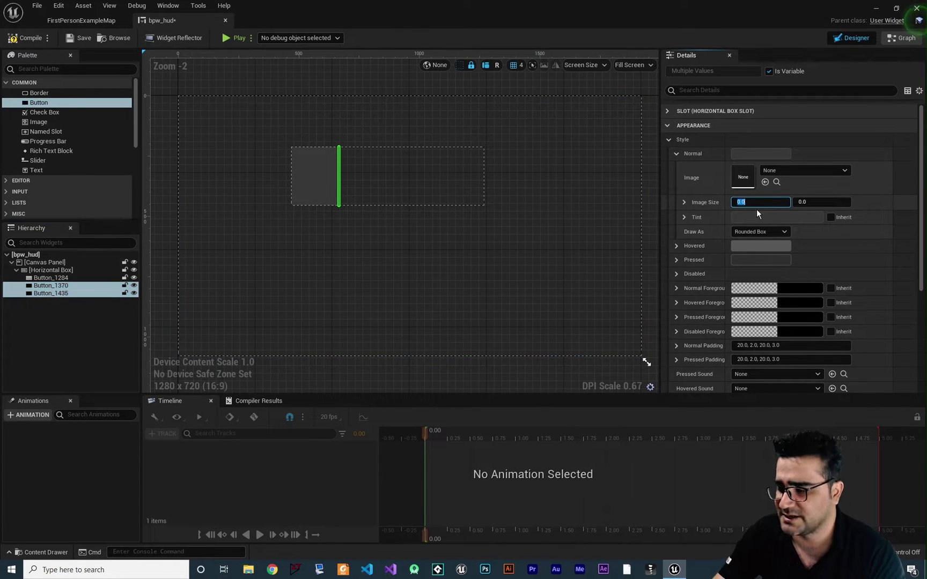
text(200)
key(Tab)
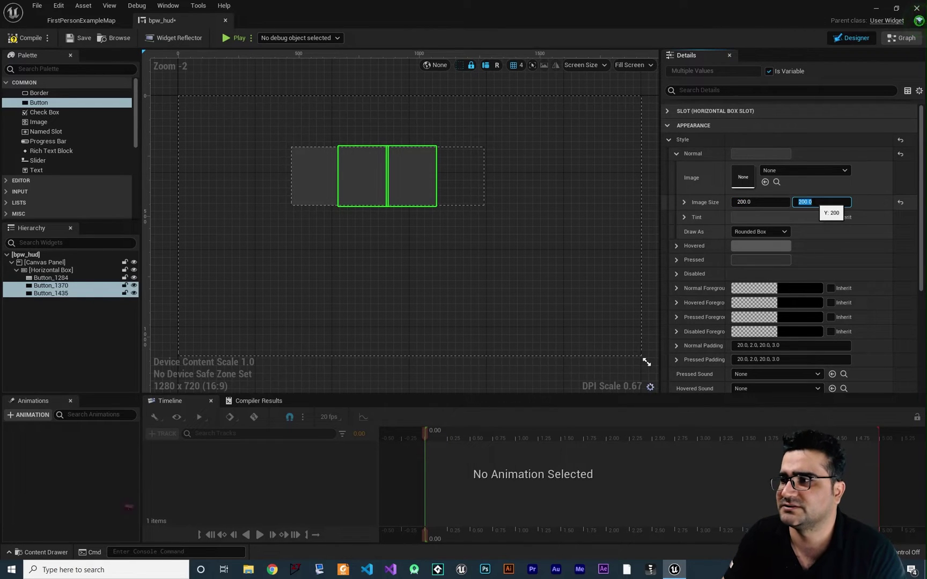
Step: Reselect the third button and edit its Normal image height
click(456, 261)
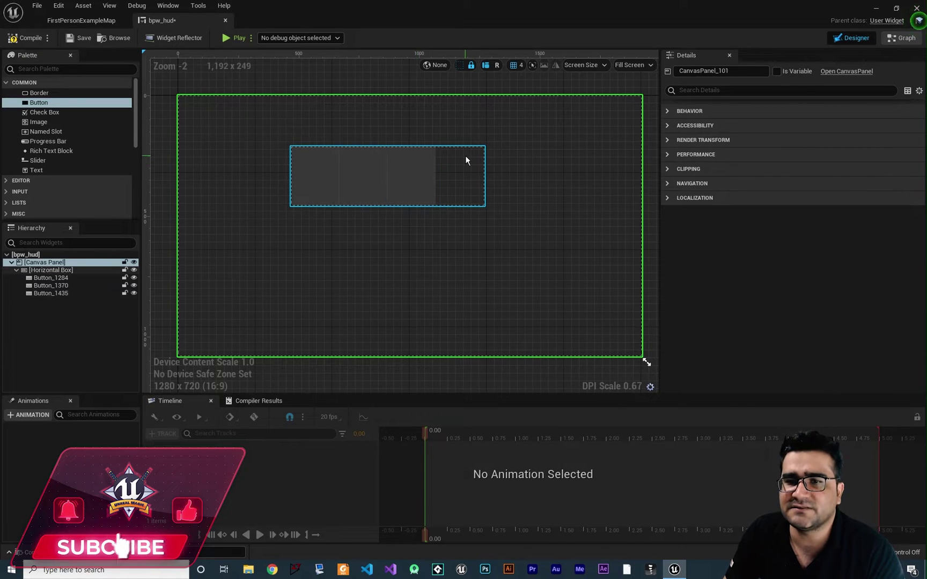
click(465, 157)
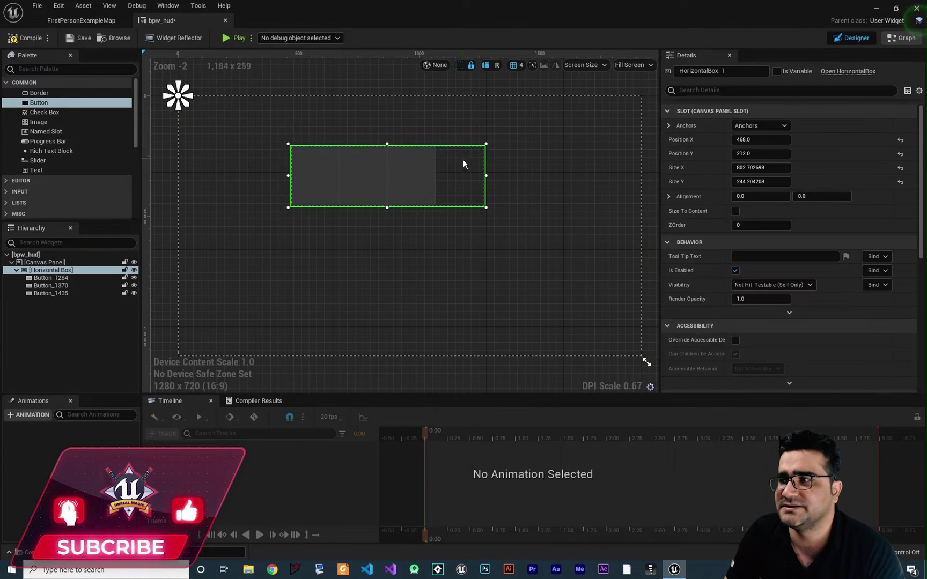
click(408, 169)
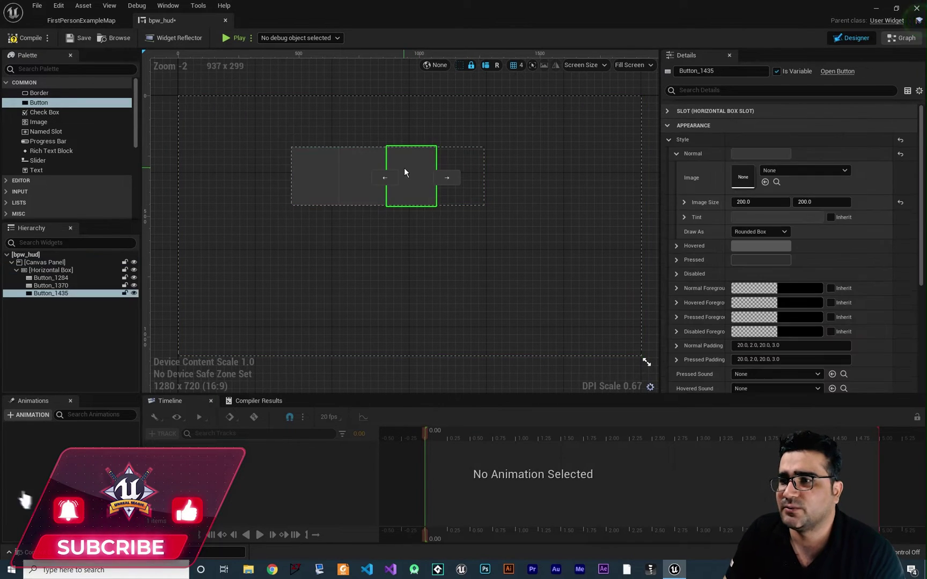
click(813, 203)
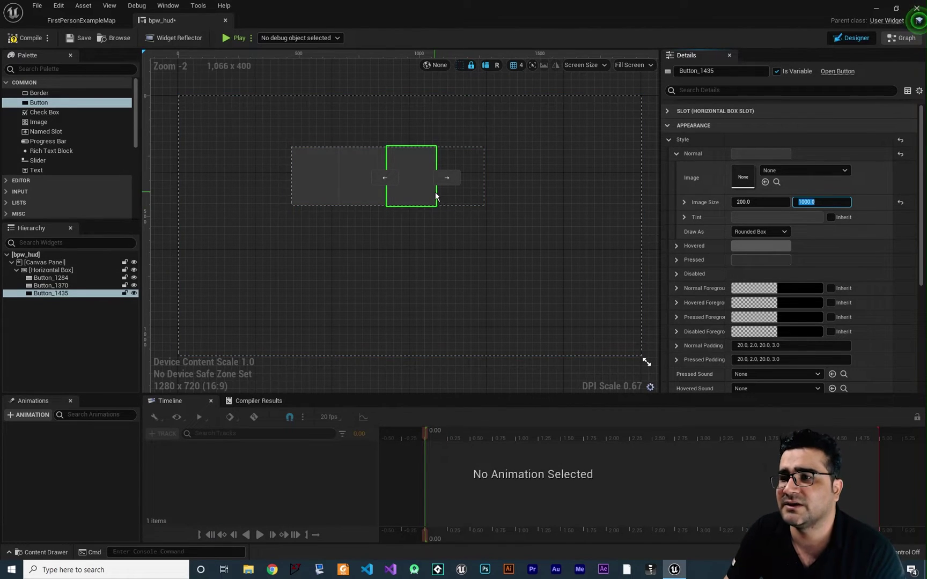
click(474, 160)
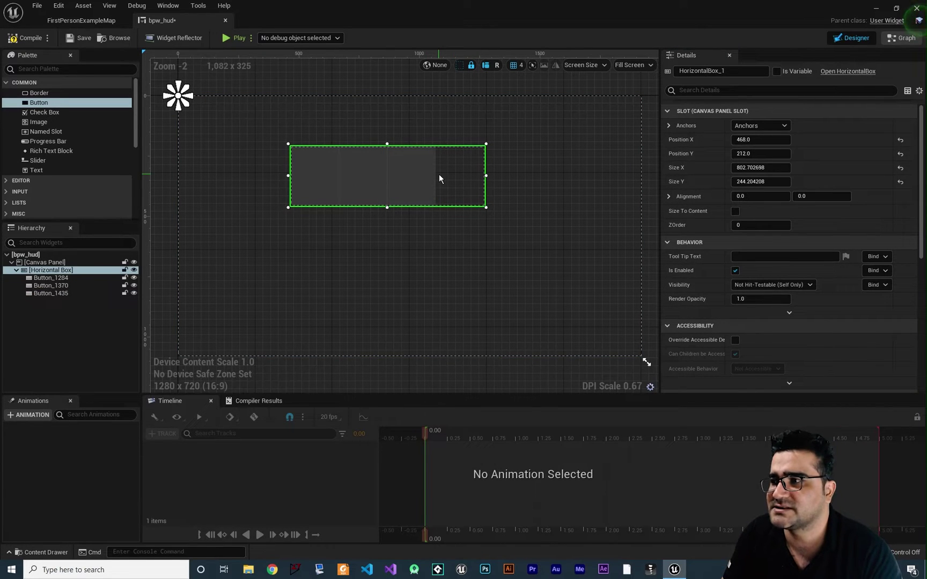
Step: Uncheck Size To Content on the Horizontal Box, keeping its 802.7 × 244.2 size
click(736, 214)
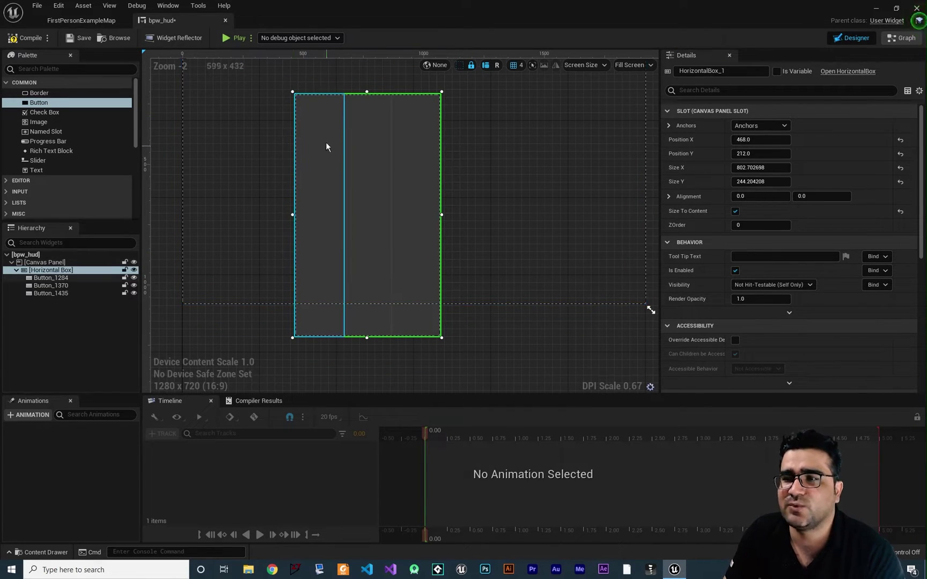
click(735, 211)
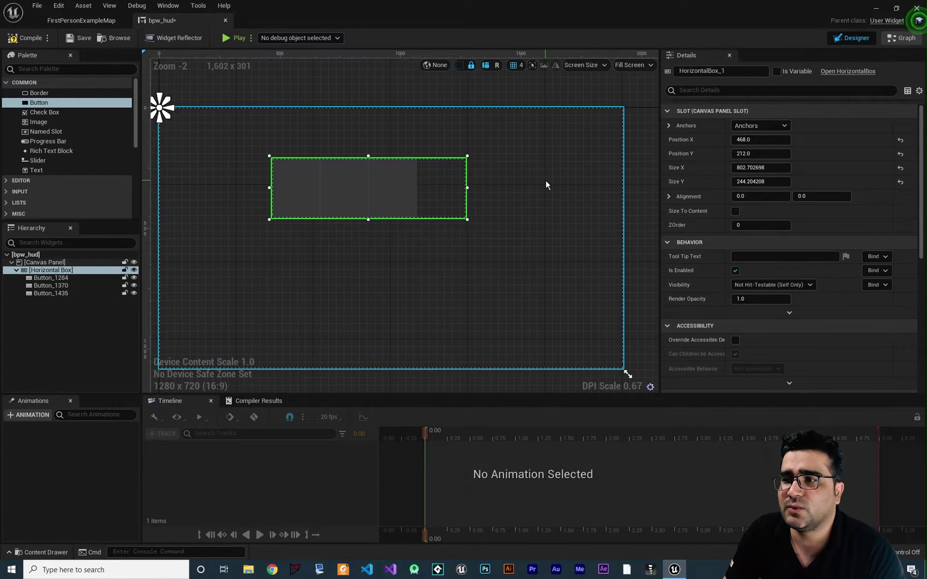
click(458, 244)
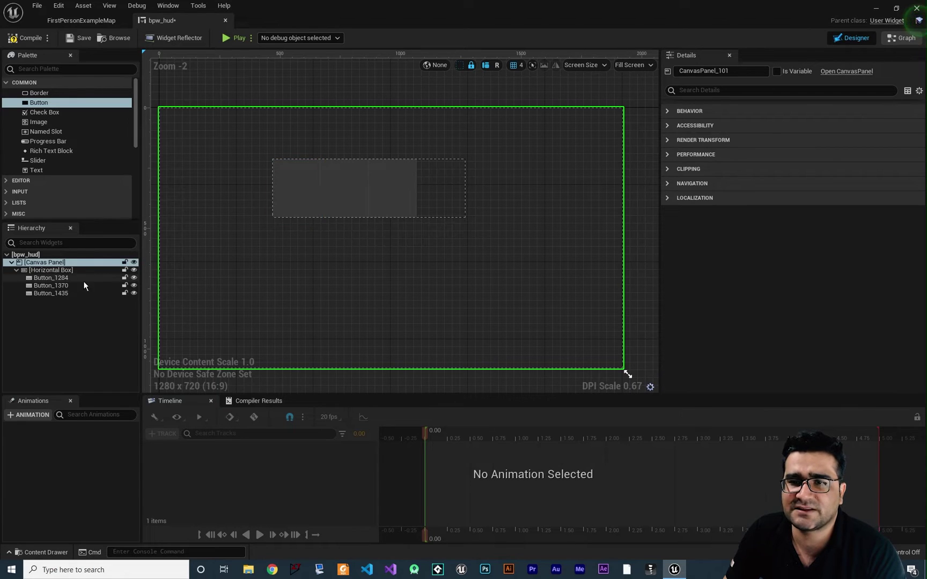
Step: Move the first button right, to last place, and back to first with the arrow handles
click(300, 195)
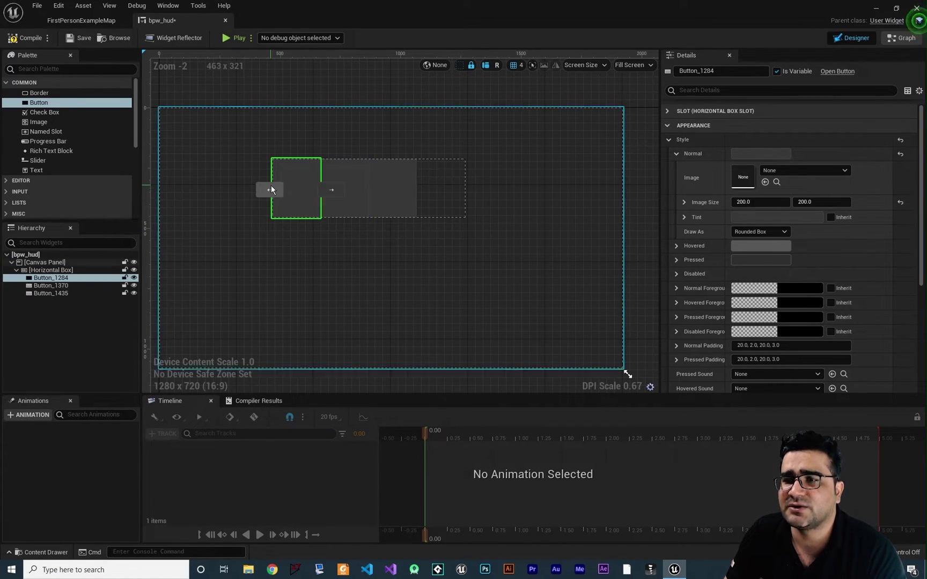
click(332, 189)
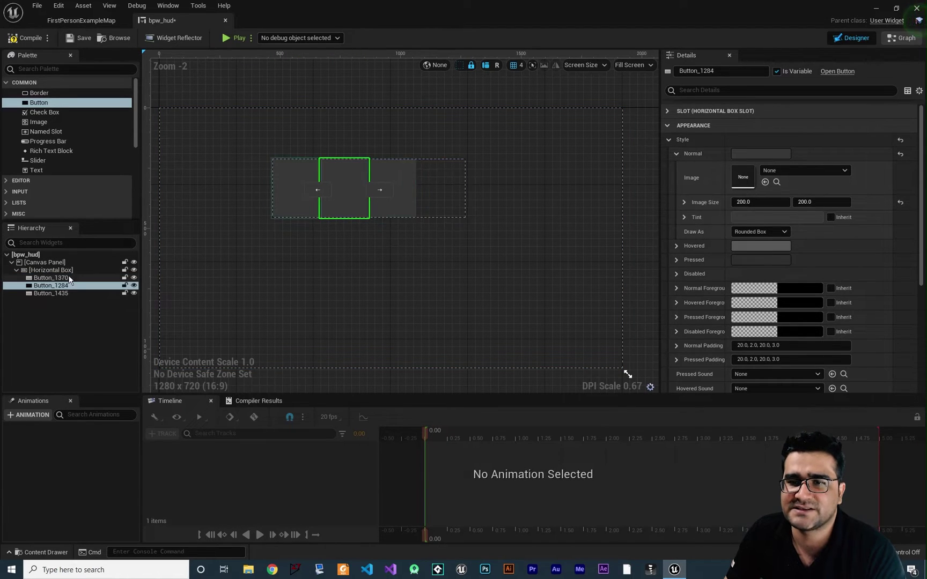
click(376, 190)
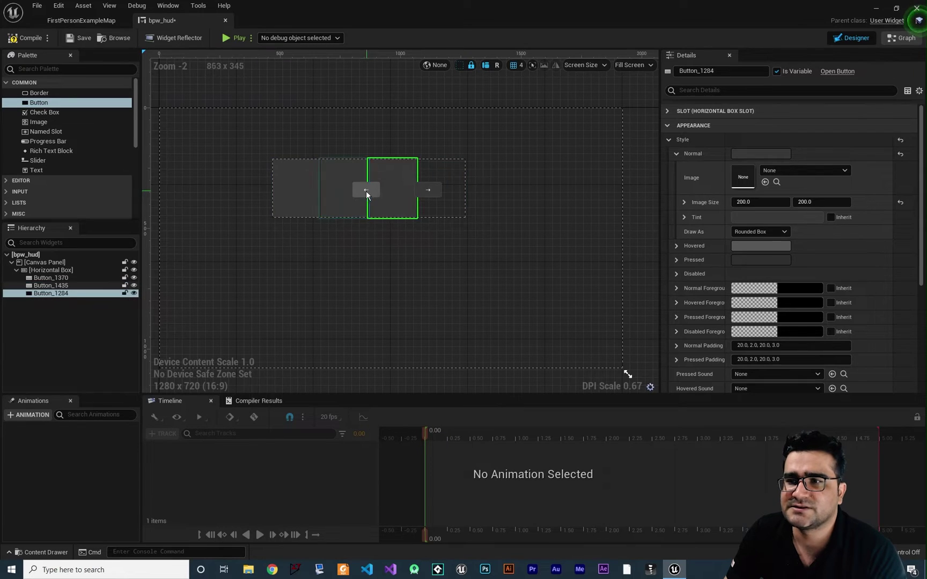
click(366, 191)
click(318, 190)
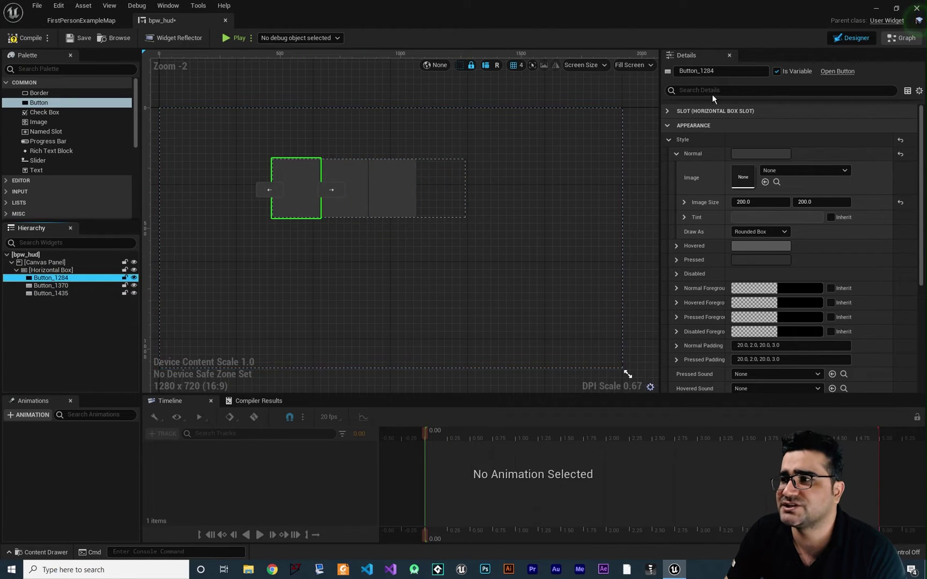
Step: Rename the three buttons btn 0, btn 1 and btn 2
click(712, 71)
text(btn 0)
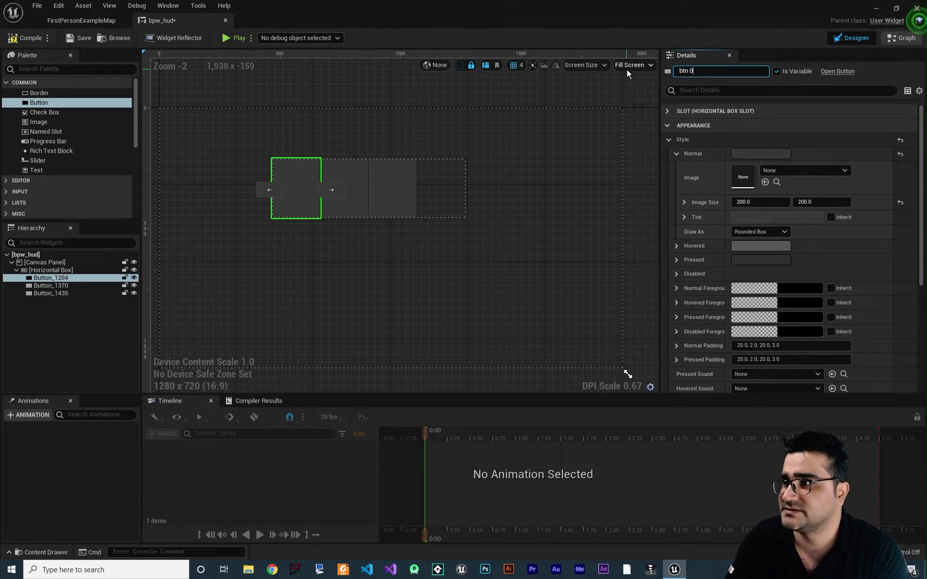
key(Return)
click(53, 285)
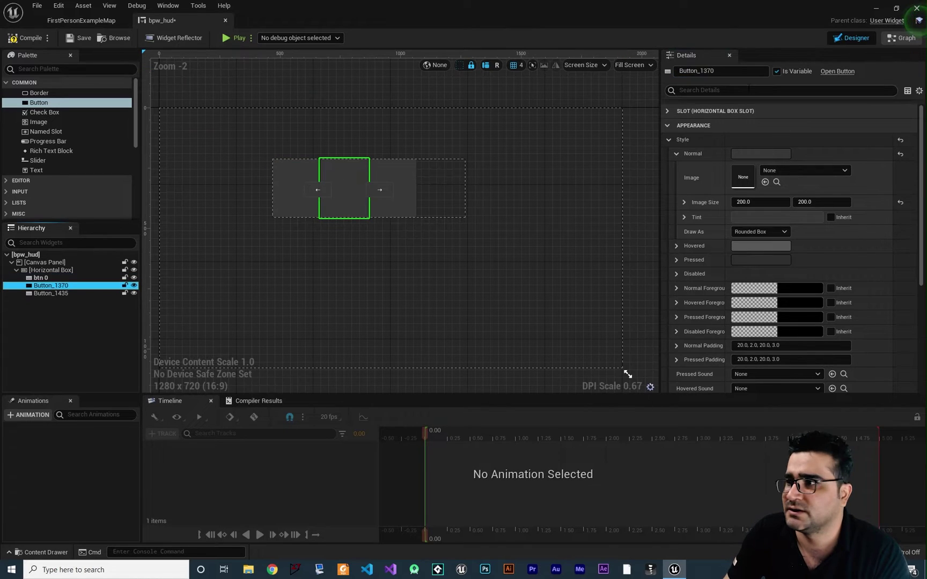
click(722, 71)
text(btn 1)
key(Return)
click(51, 293)
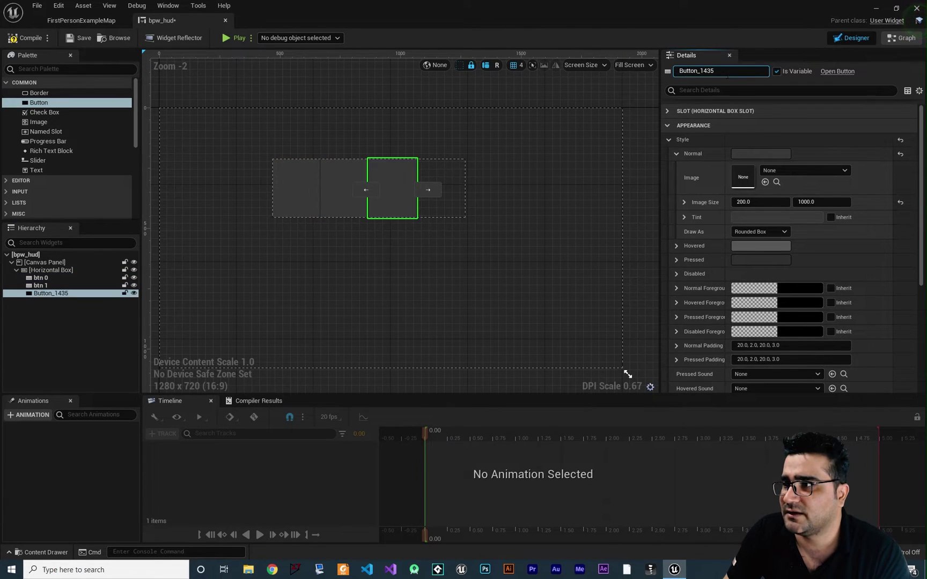
click(721, 71)
text(btn 2)
key(Return)
Step: Shift btn 0 one place to the right, into the second slot
click(449, 280)
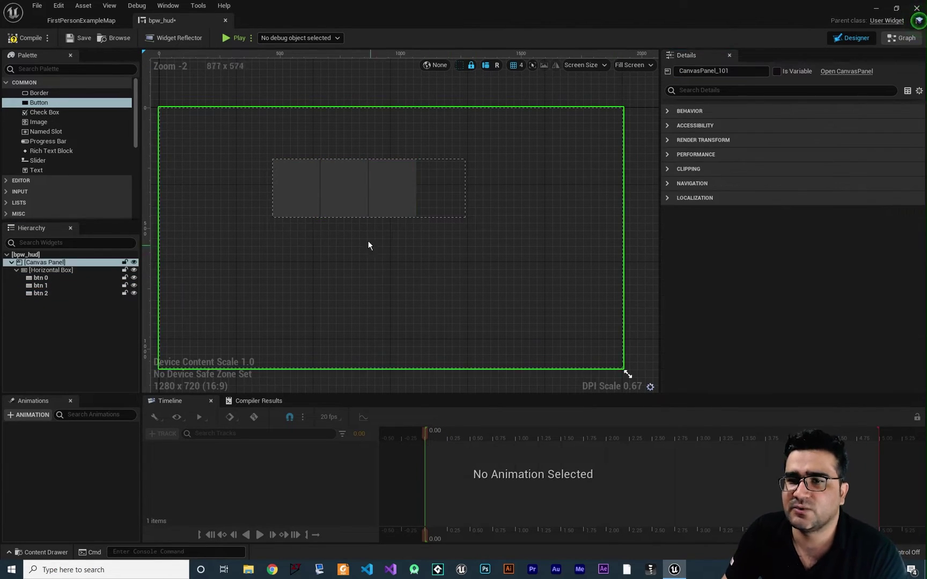
click(40, 278)
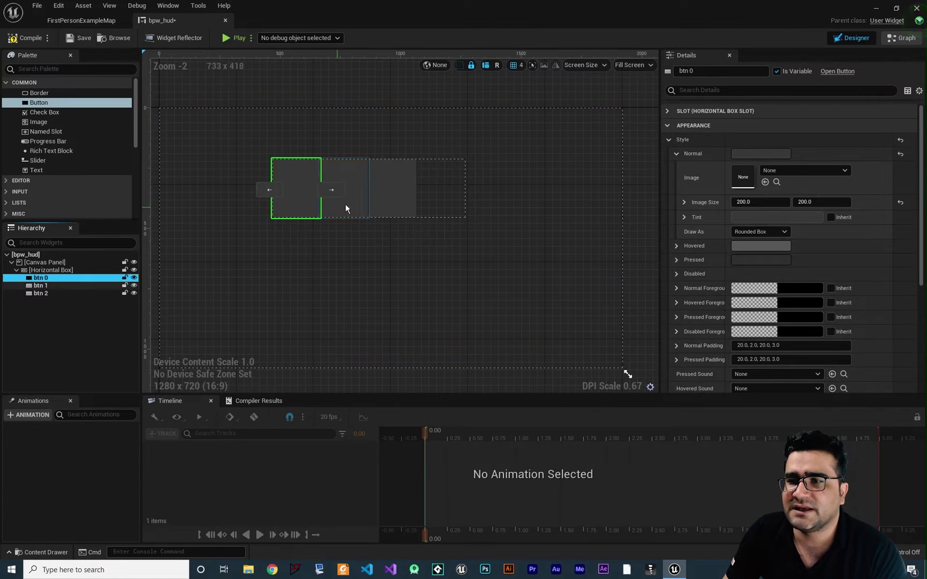
click(337, 190)
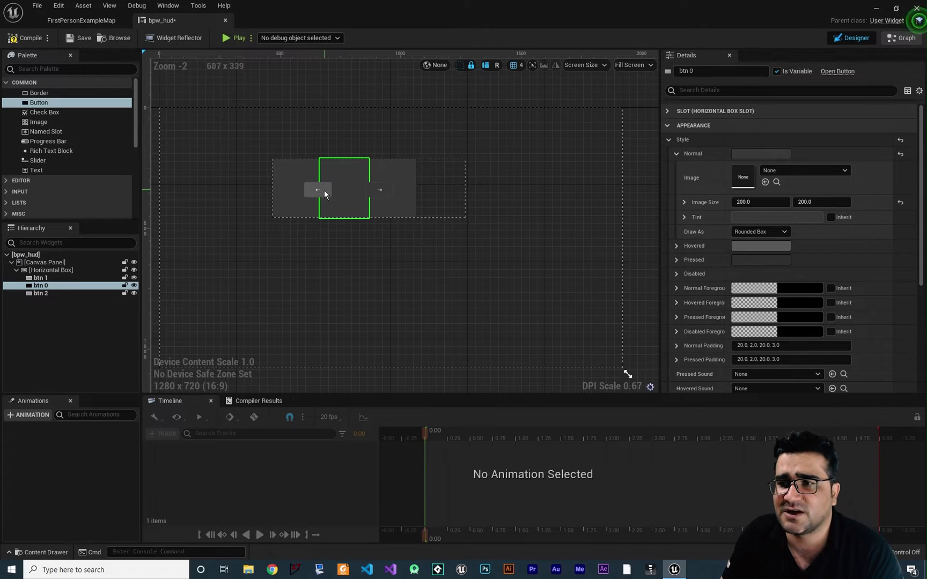
Step: Return btn 0 to first place and add a canvas button ordered above the Horizontal Box
click(314, 189)
click(389, 322)
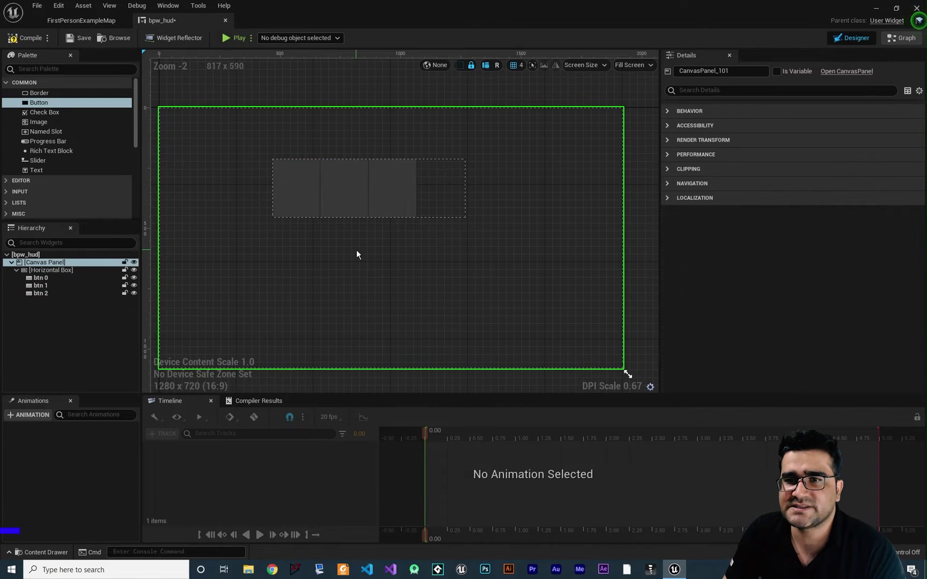
drag(41, 103, 201, 143)
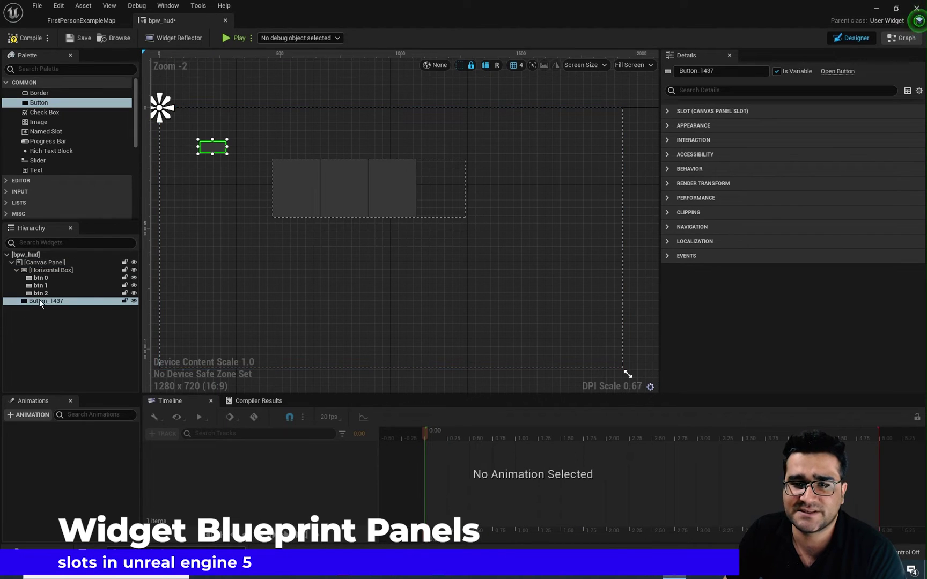
drag(41, 302, 41, 268)
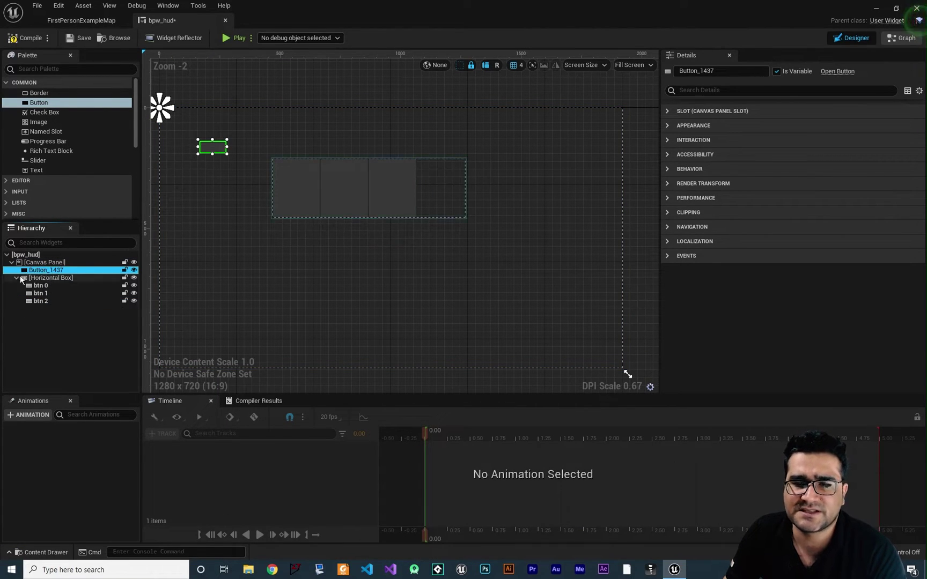
click(17, 278)
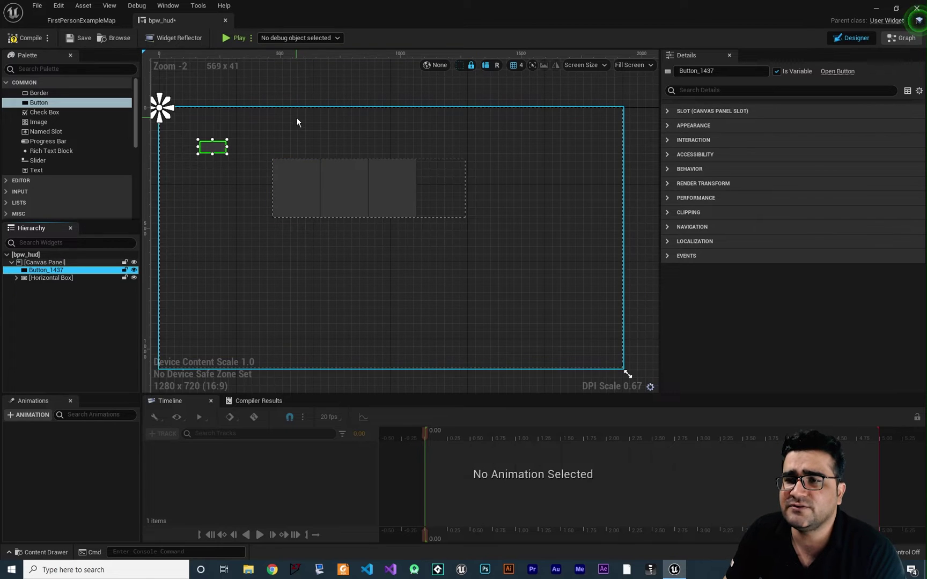
click(299, 184)
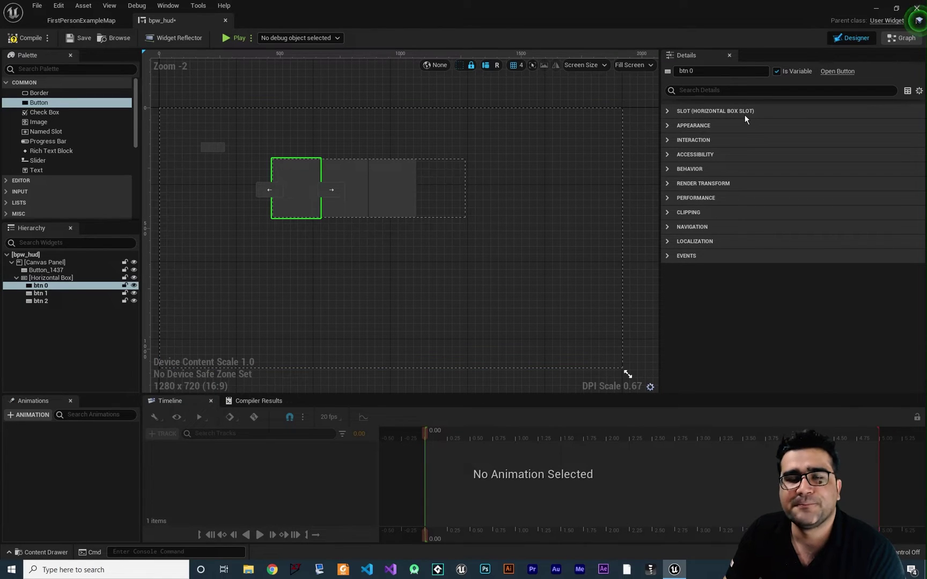
click(670, 112)
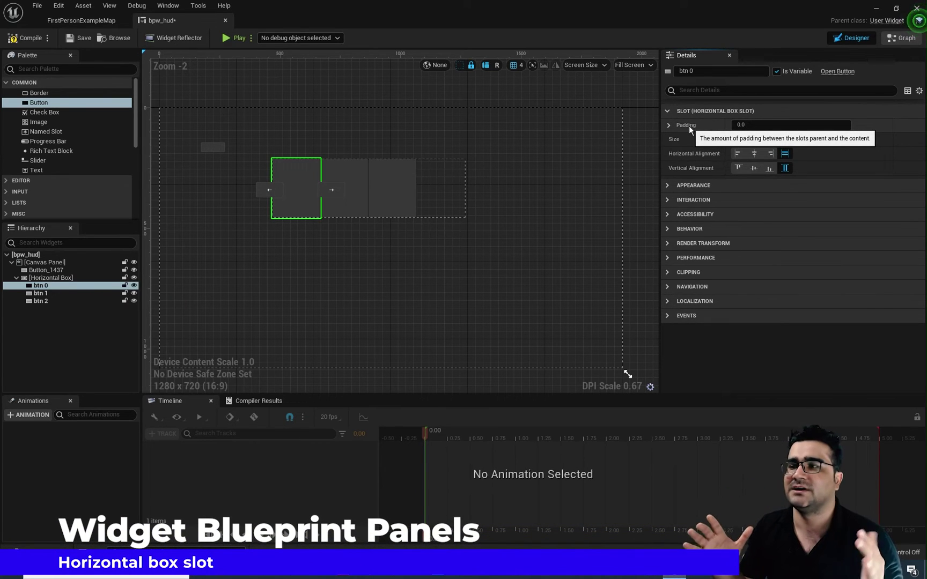
click(762, 125)
key(Return)
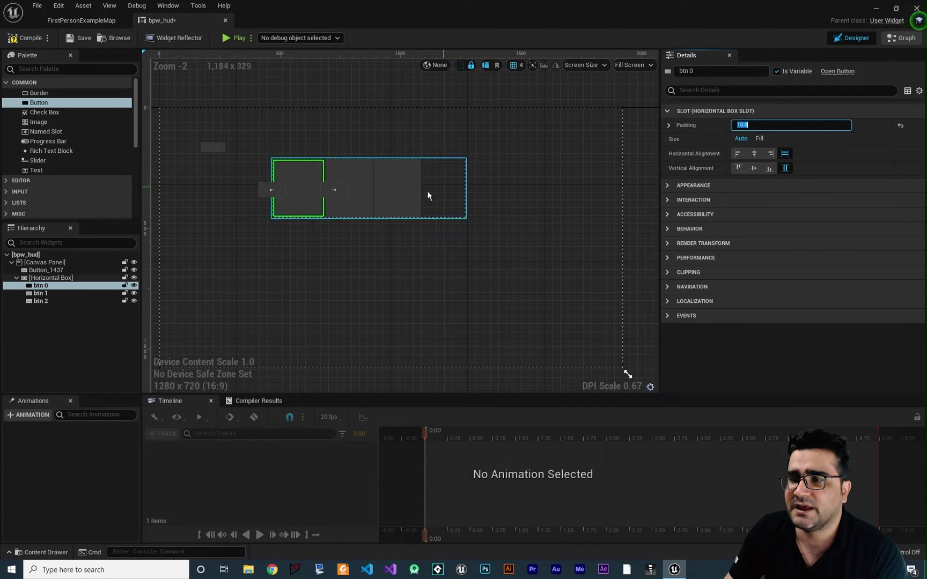
scroll(297, 193, up, 8)
right_drag(298, 283, 362, 341)
click(392, 340)
scroll(333, 255, down, 4)
click(443, 245)
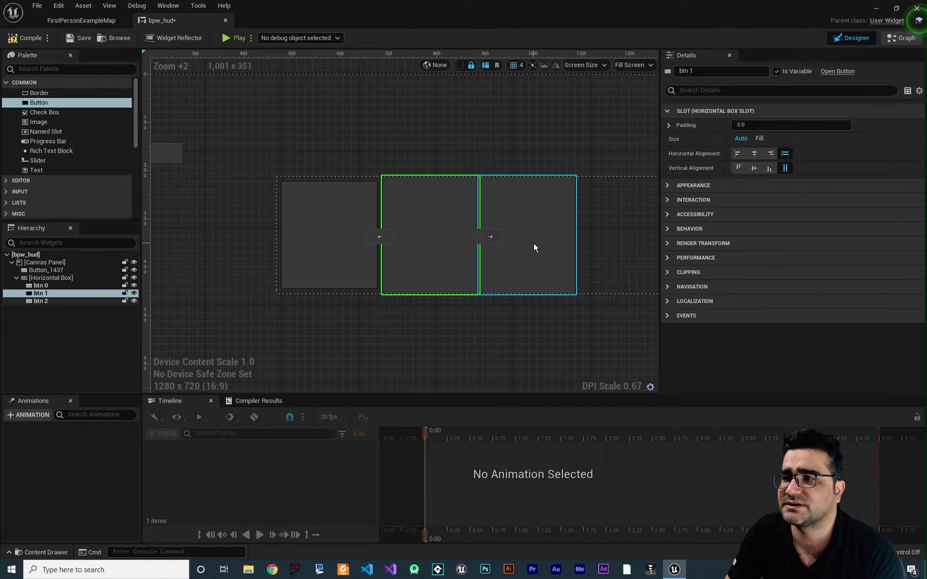
ctrl+click(533, 248)
click(751, 126)
key(Return)
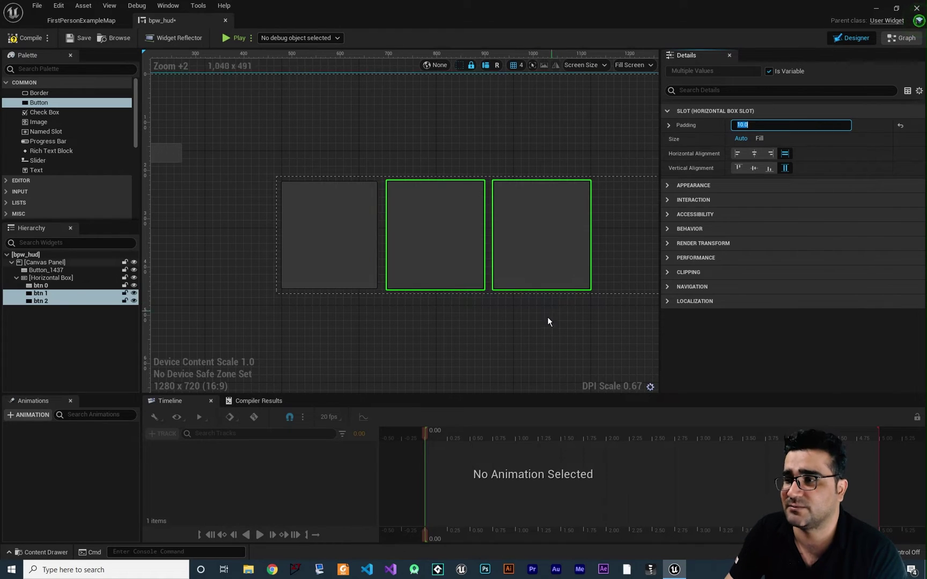
click(539, 322)
click(515, 269)
ctrl+click(466, 244)
ctrl+click(344, 234)
key(ctrl+z)
click(430, 343)
right_drag(360, 226, 300, 213)
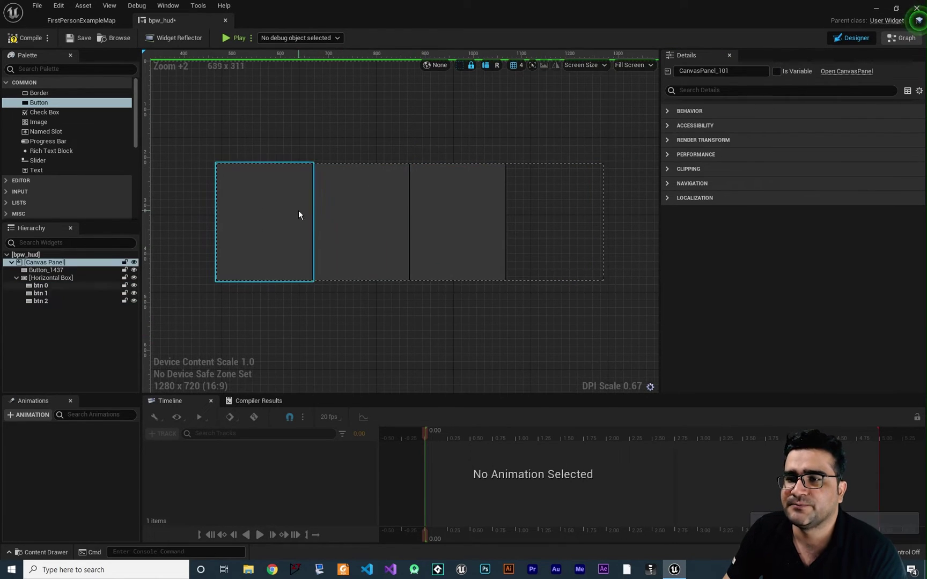
Step: Set the Horizontal Box Slot Size of btn 0, btn 1 and btn 2 to Fill
click(300, 213)
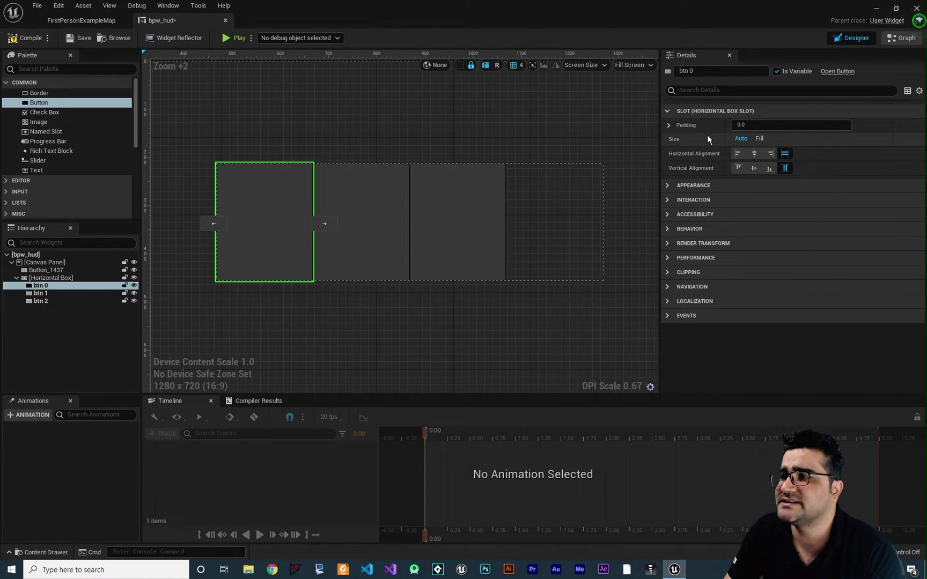
click(761, 139)
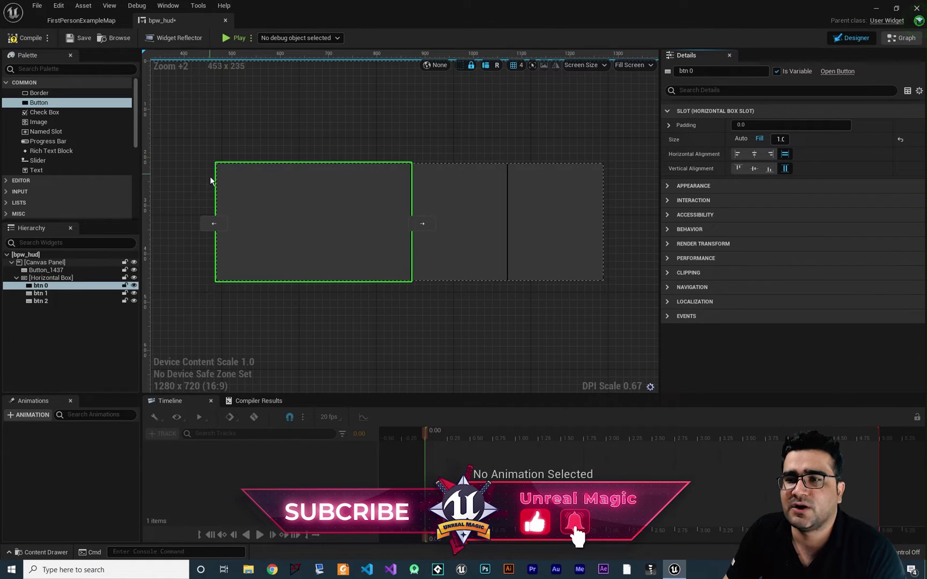
click(473, 222)
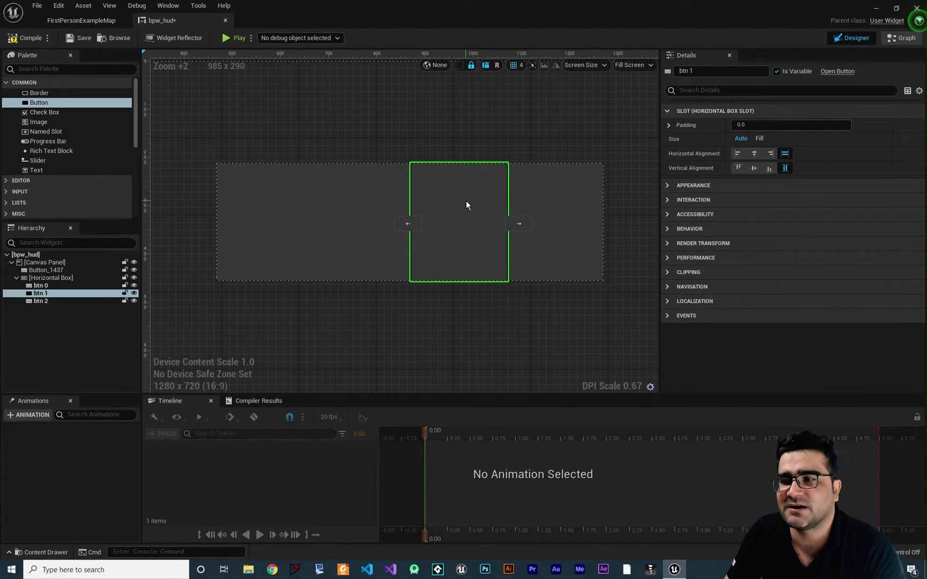
click(555, 203)
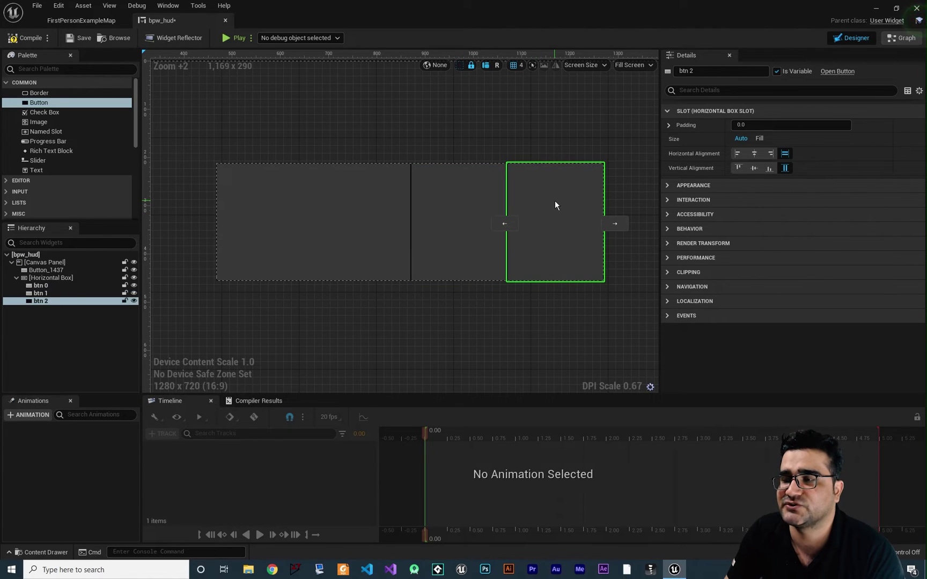
click(486, 192)
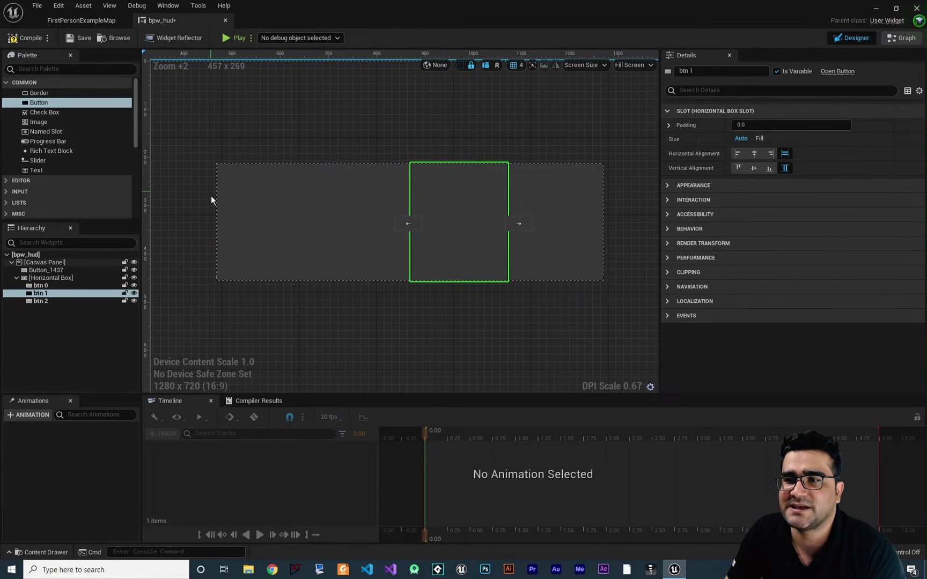
click(315, 216)
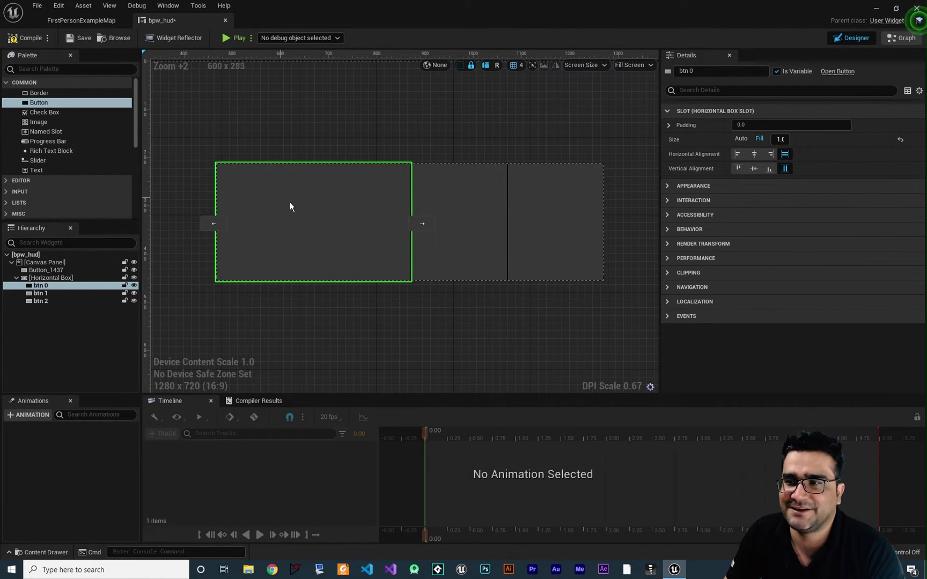
click(461, 237)
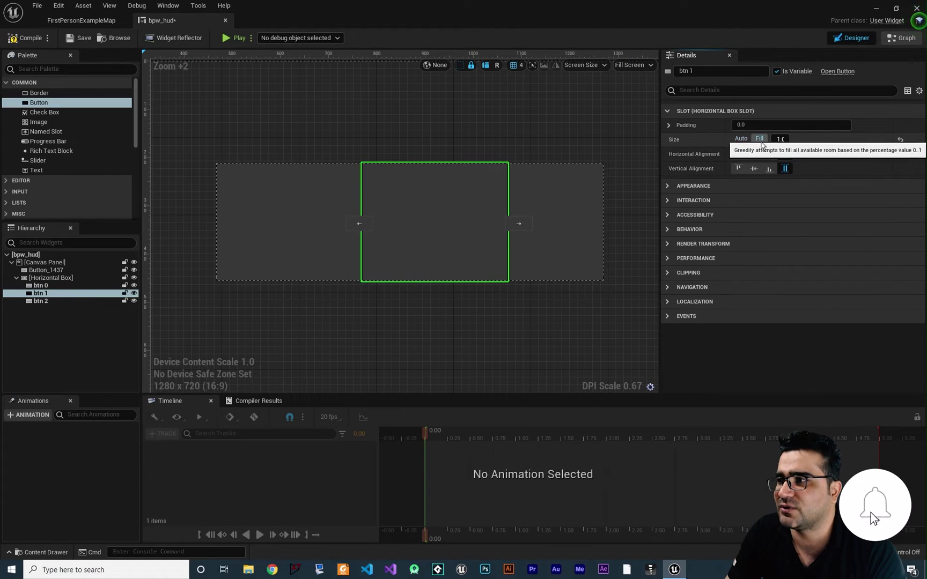
click(759, 138)
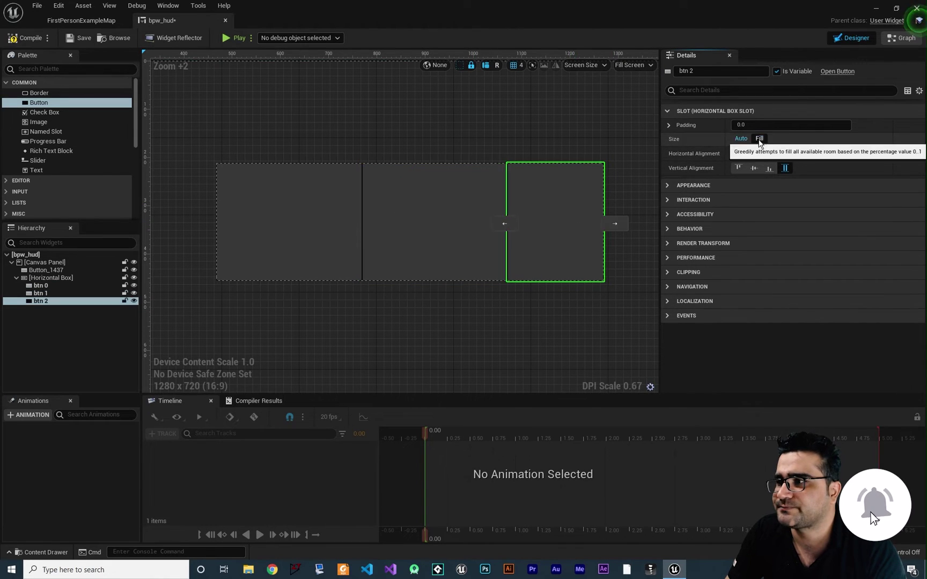
click(759, 138)
click(322, 263)
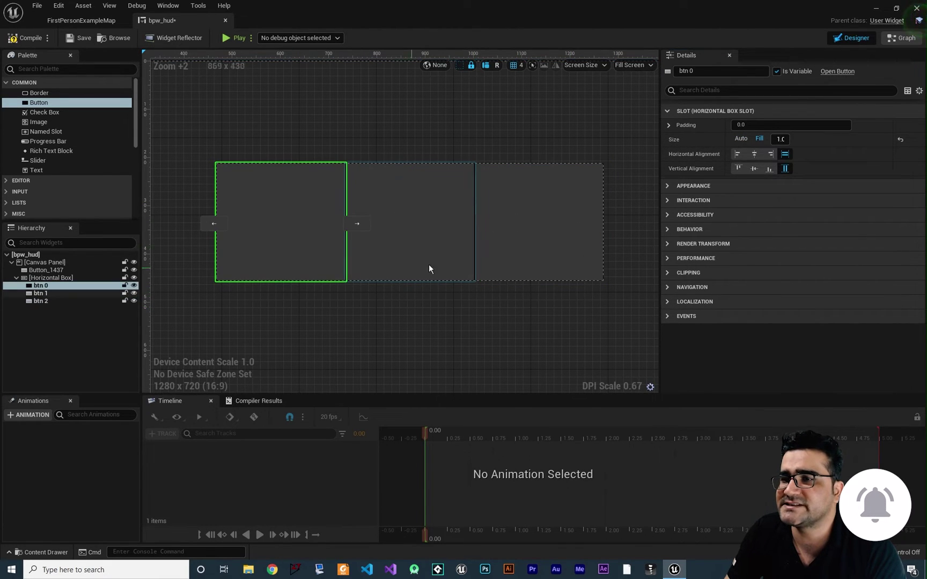
click(759, 139)
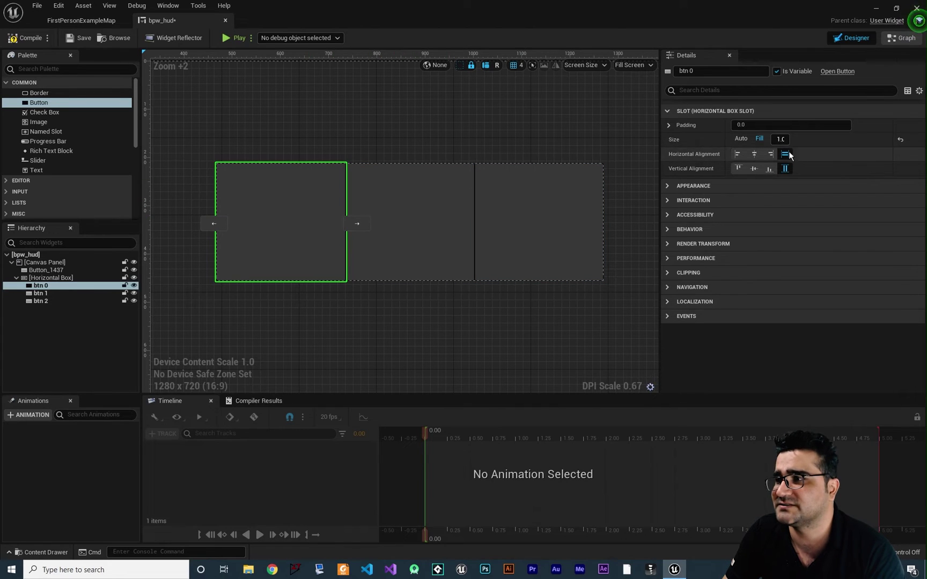
Step: Set btn 0's Size Fill value to 2.0
click(780, 139)
text(2)
key(Return)
Step: Click through btn 1, btn 2 and btn 0 to compare their fill widths
click(548, 211)
click(484, 209)
click(555, 205)
click(485, 205)
click(544, 204)
click(462, 203)
click(537, 205)
click(483, 207)
click(335, 207)
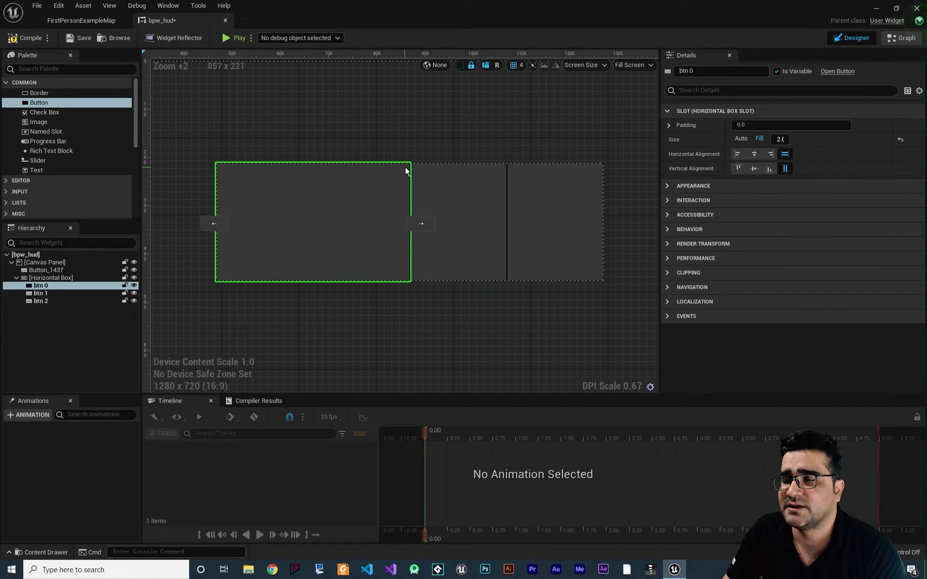
click(466, 250)
click(563, 225)
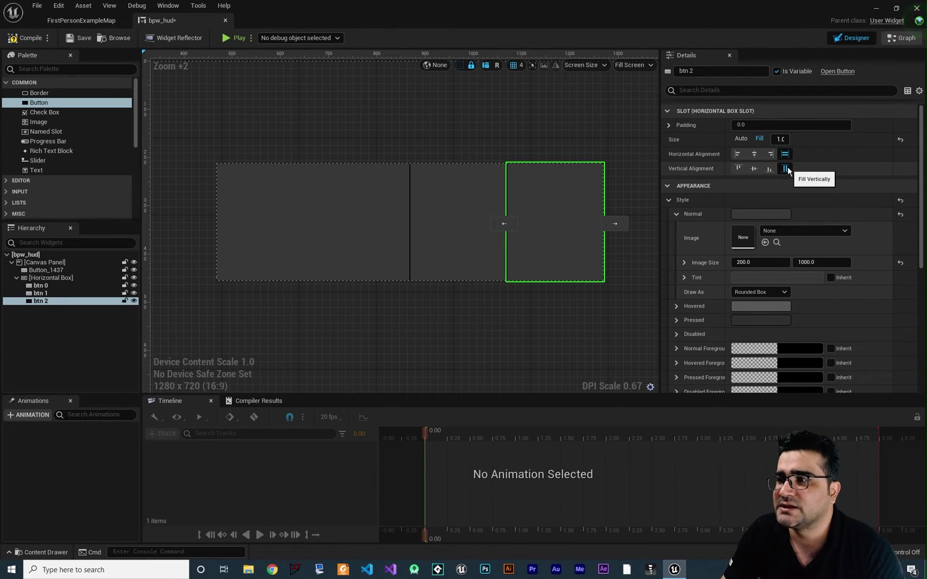
Step: Set btn 2's Normal Image Size to 50 × 50
click(743, 262)
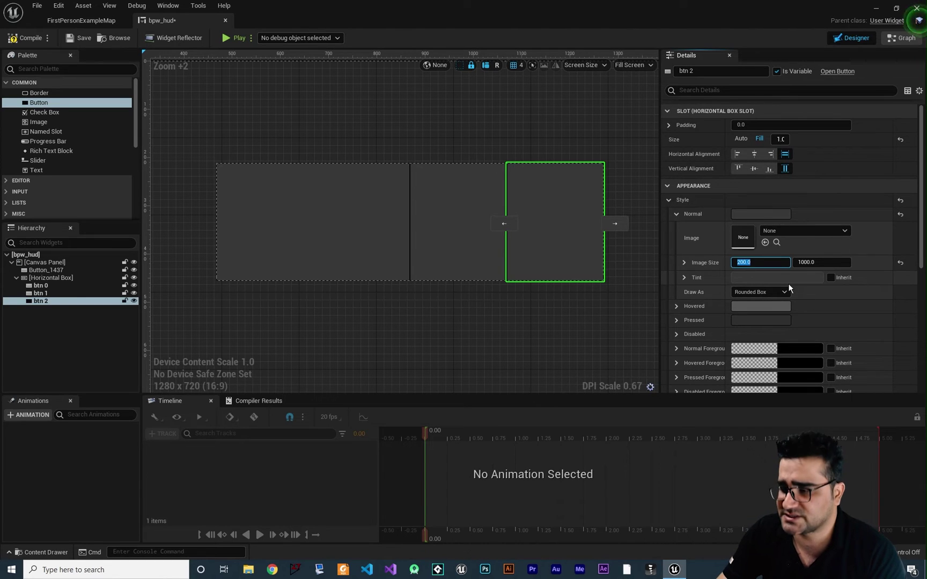
text(50)
key(Tab)
text(50)
key(Return)
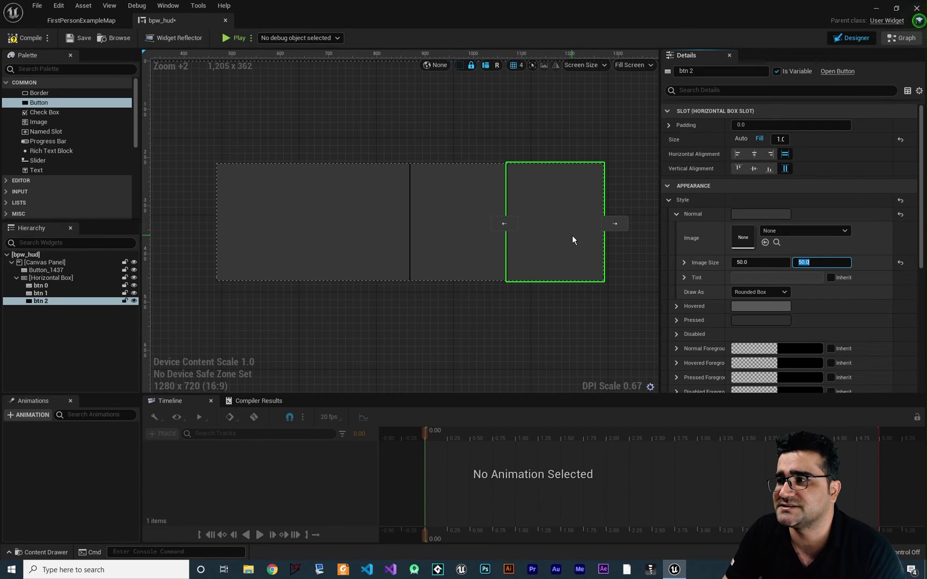
Step: Align btn 2 to Right horizontally and Bottom vertically in its slot
click(739, 155)
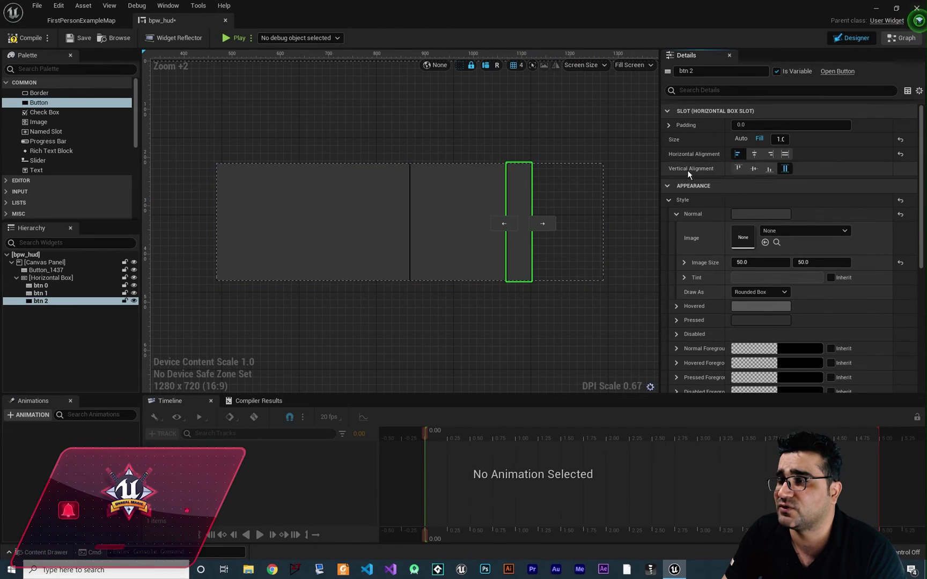
click(738, 169)
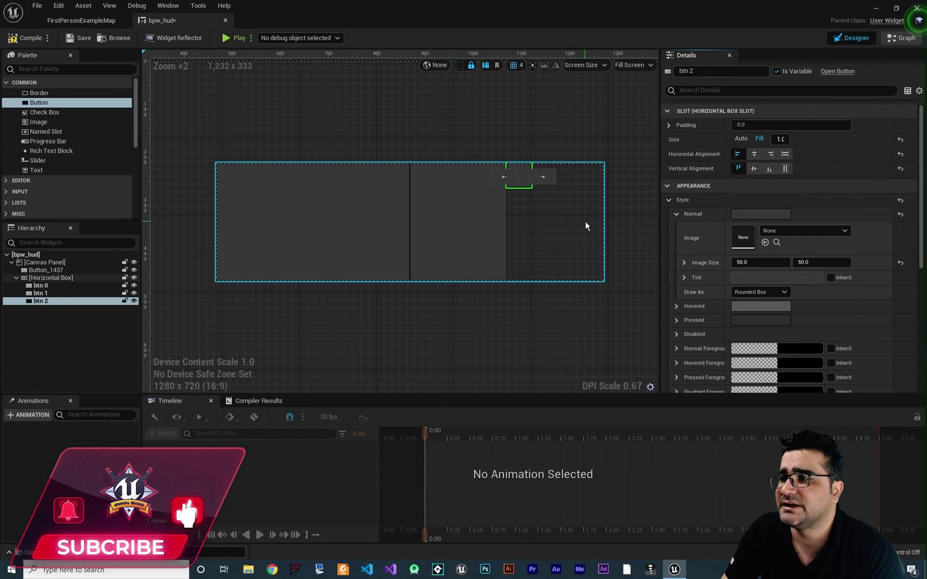
click(572, 212)
click(524, 180)
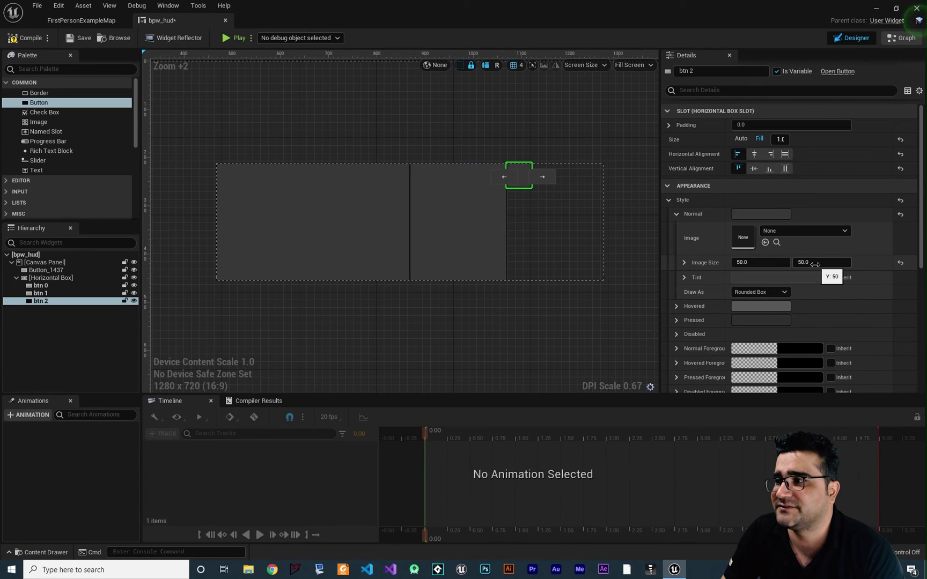
click(755, 155)
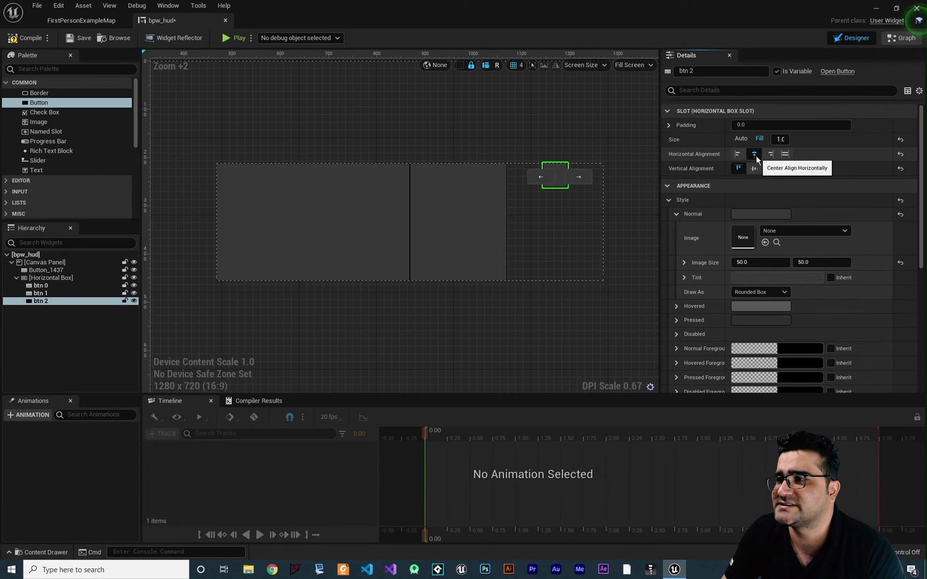
click(754, 168)
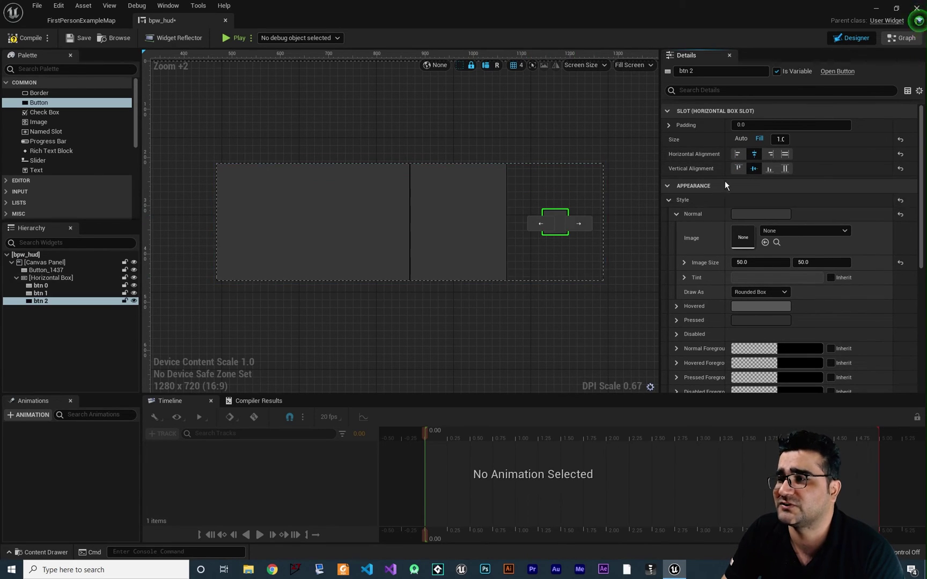
click(770, 154)
click(769, 169)
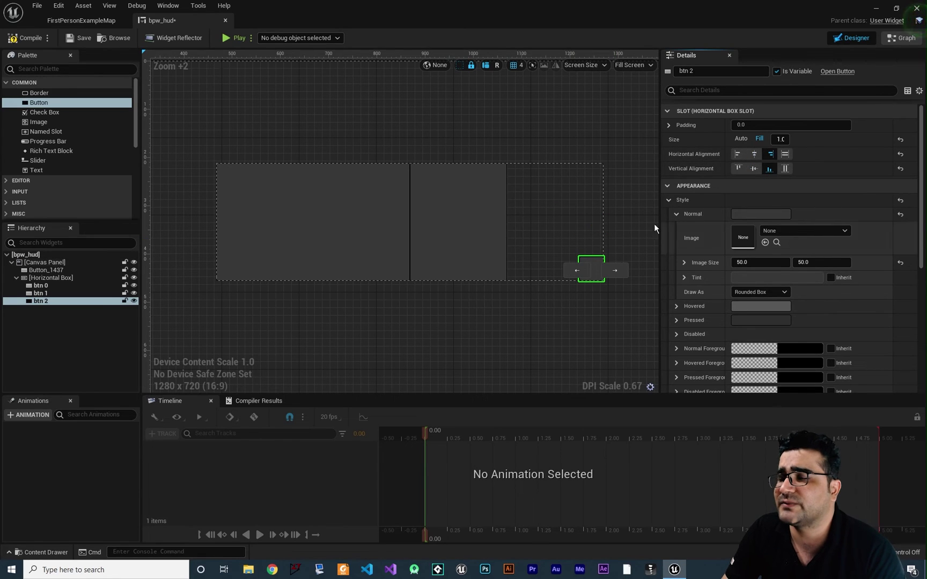
click(622, 253)
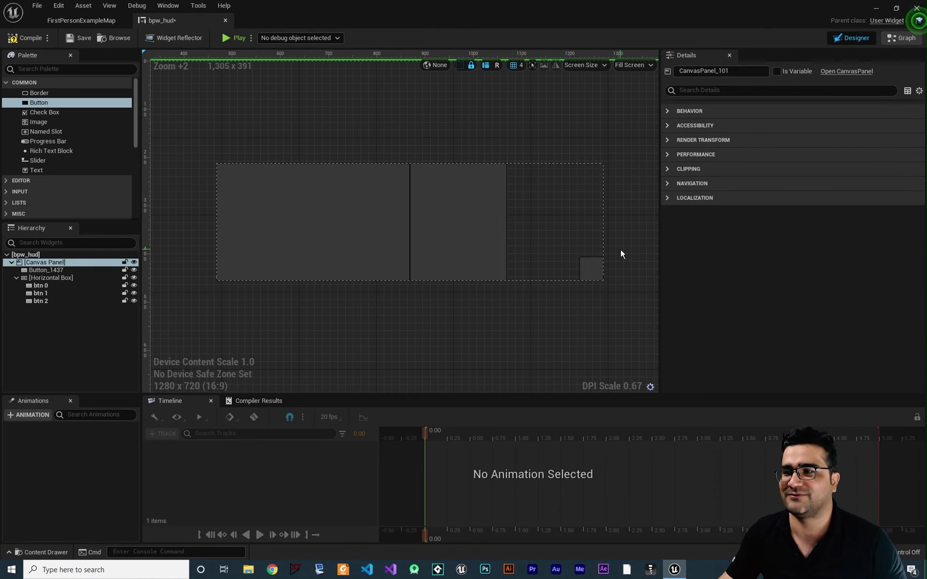
Step: Place a Vertical Box from the Panel category on the canvas and enlarge it to about 218 by 481
click(591, 268)
right_drag(507, 307, 508, 304)
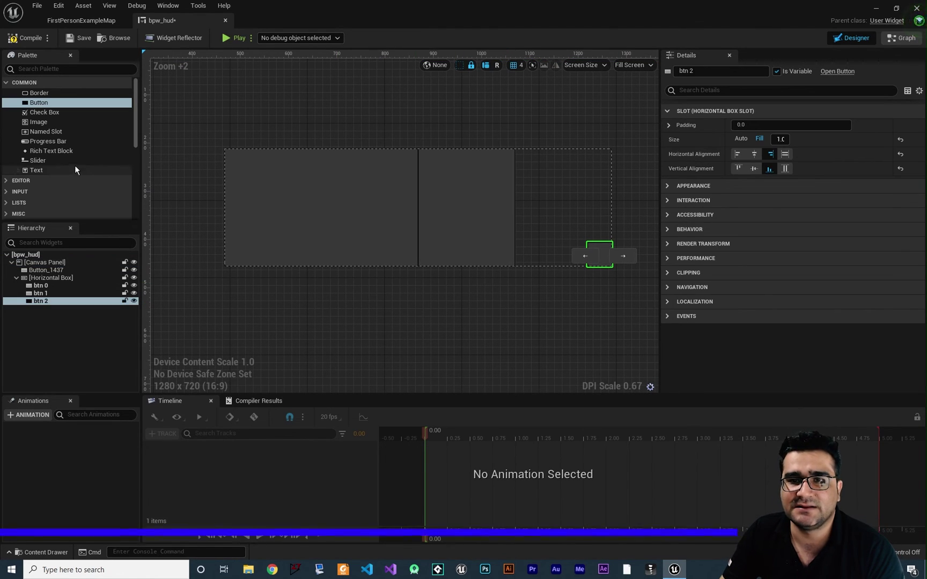
scroll(49, 183, down, 3)
click(48, 184)
scroll(73, 194, down, 3)
drag(54, 168, 250, 292)
right_drag(333, 324, 359, 161)
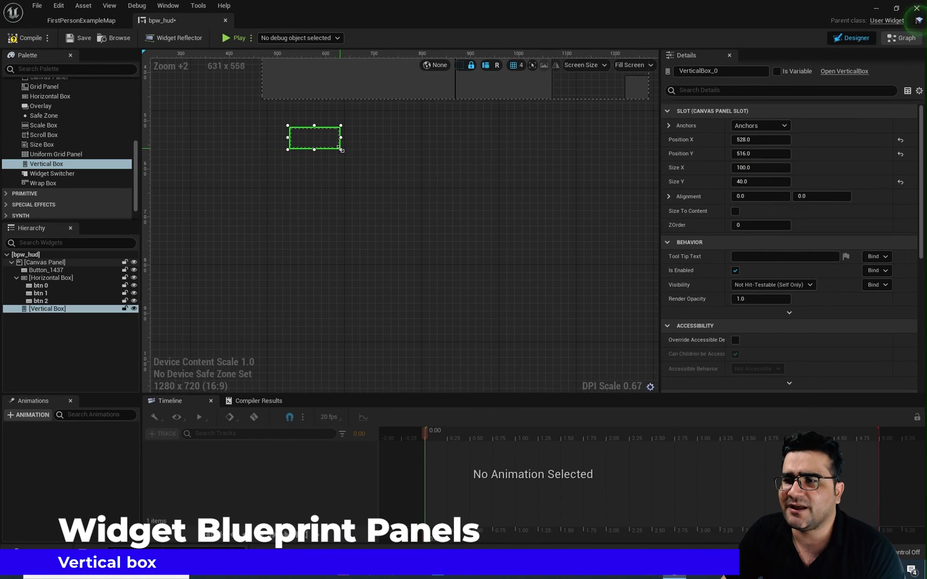
drag(341, 150, 398, 364)
right_drag(453, 127, 424, 242)
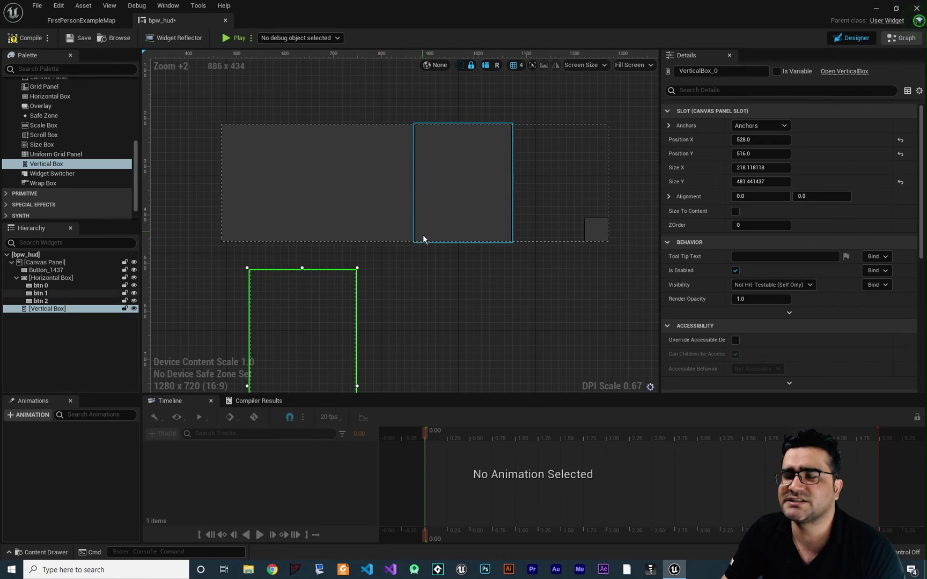
click(369, 118)
right_drag(402, 333, 364, 147)
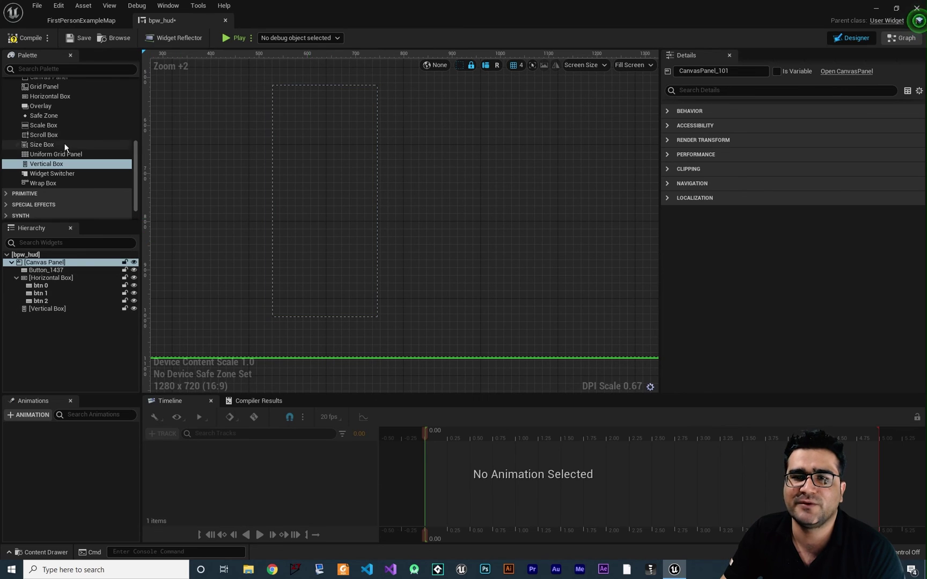
Step: Add three buttons inside the vertical box and set each button's slot Size to Fill
scroll(60, 139, up, 6)
drag(34, 101, 48, 308)
drag(39, 102, 58, 317)
click(57, 317)
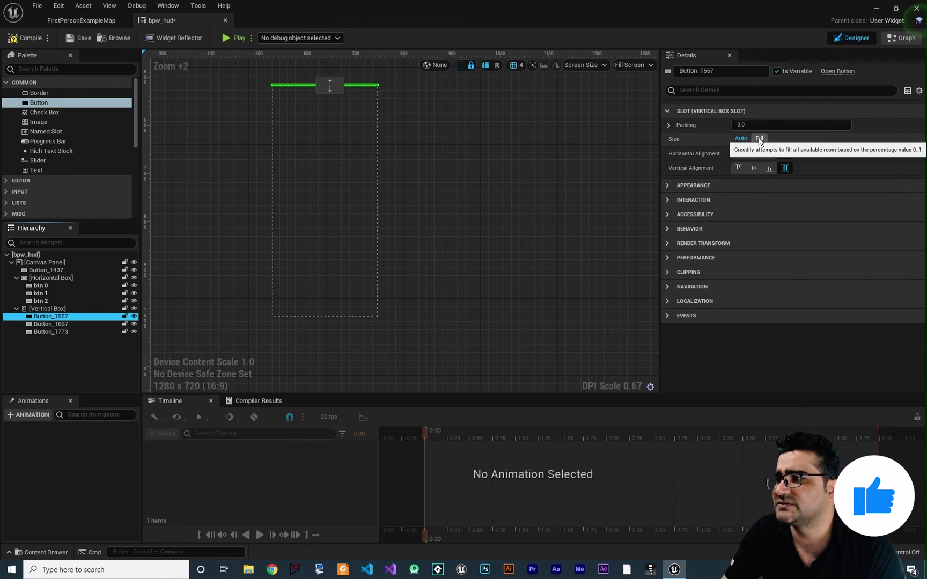
click(759, 139)
click(51, 324)
ctrl+click(61, 332)
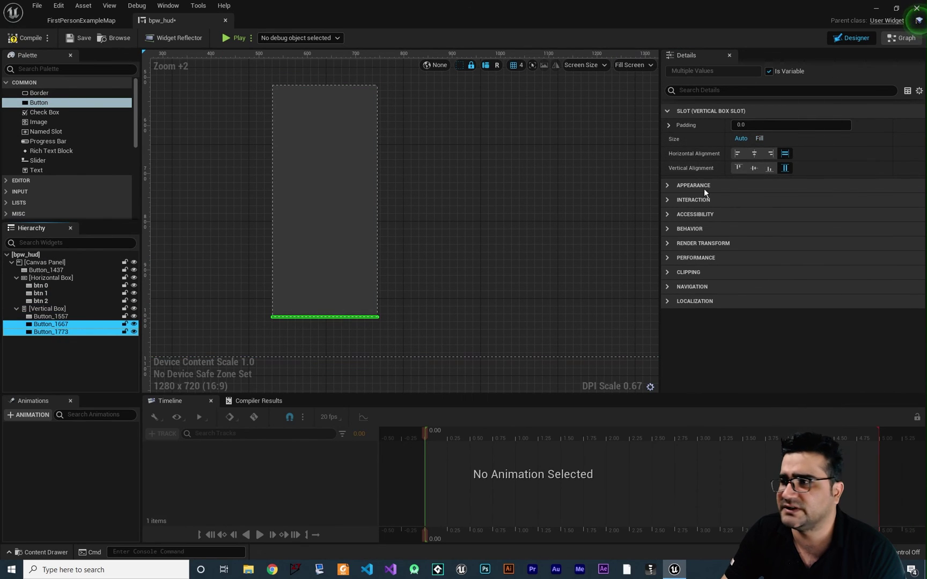
click(760, 138)
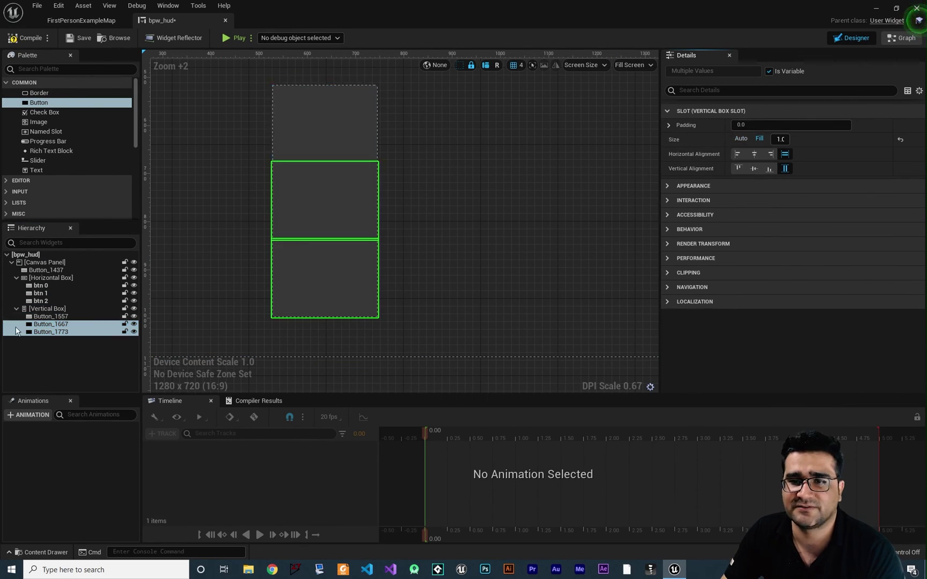
click(493, 203)
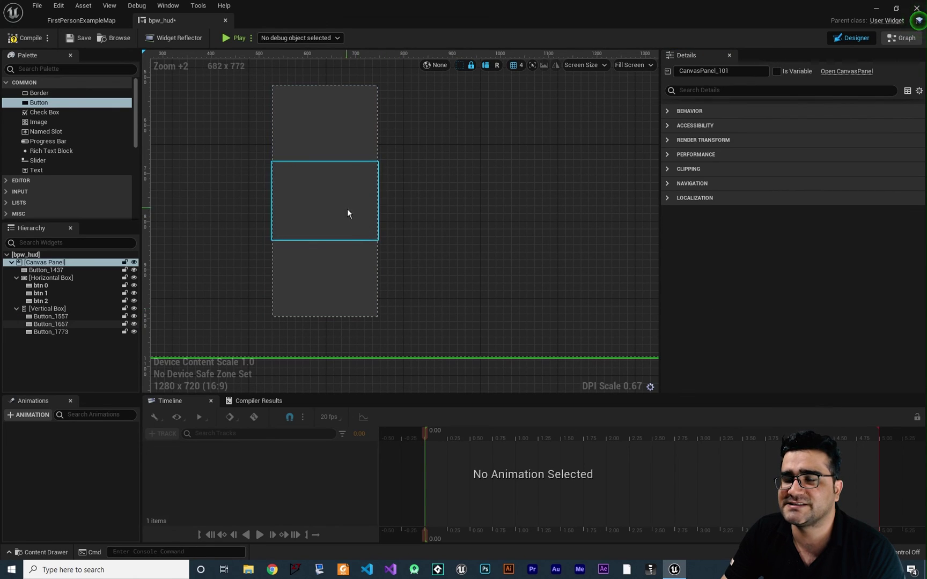